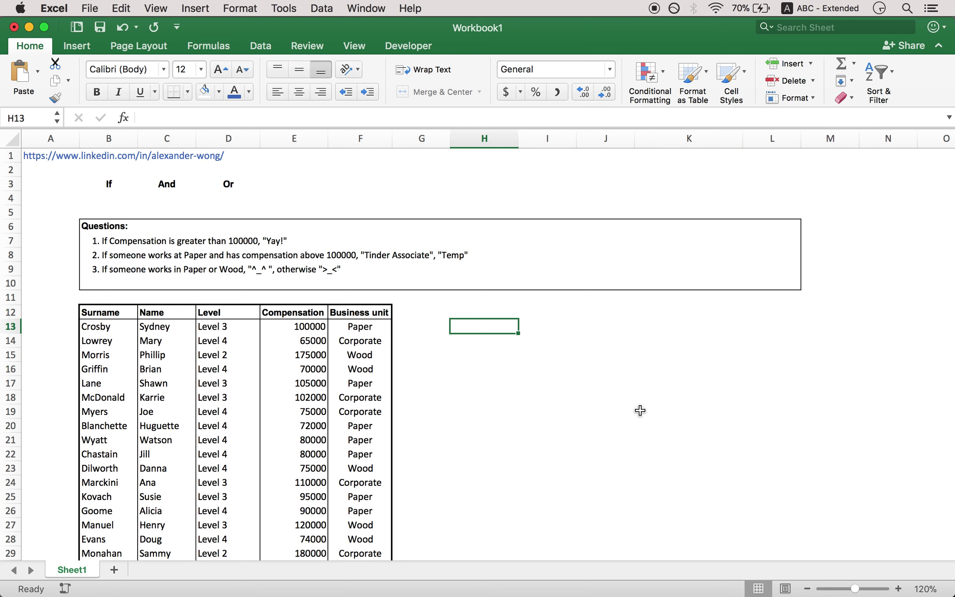
Start an IF formula in H13 that tests whether the compensation in E13 is greater than 100000
type("=")
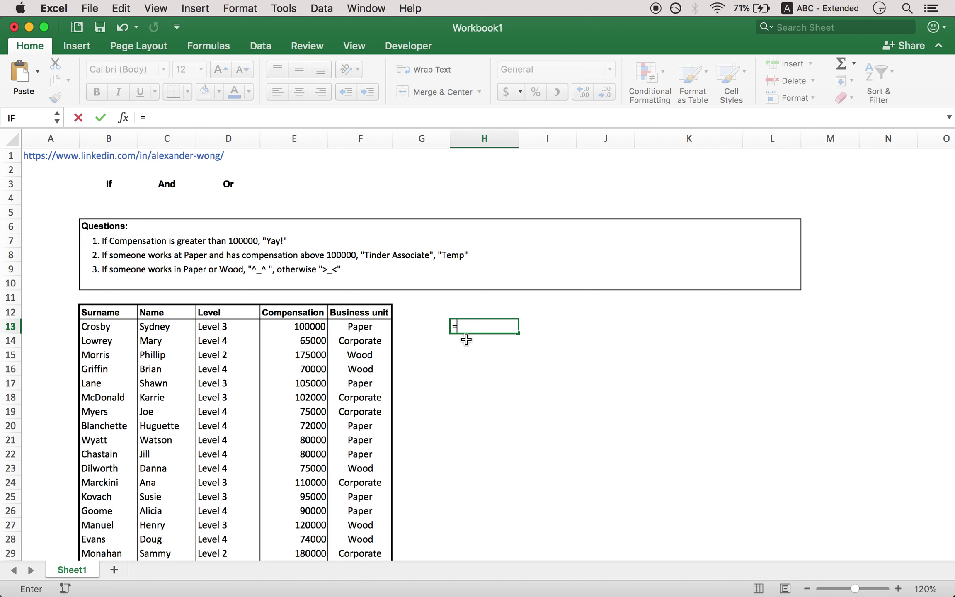
type("IF")
double_click(524, 355)
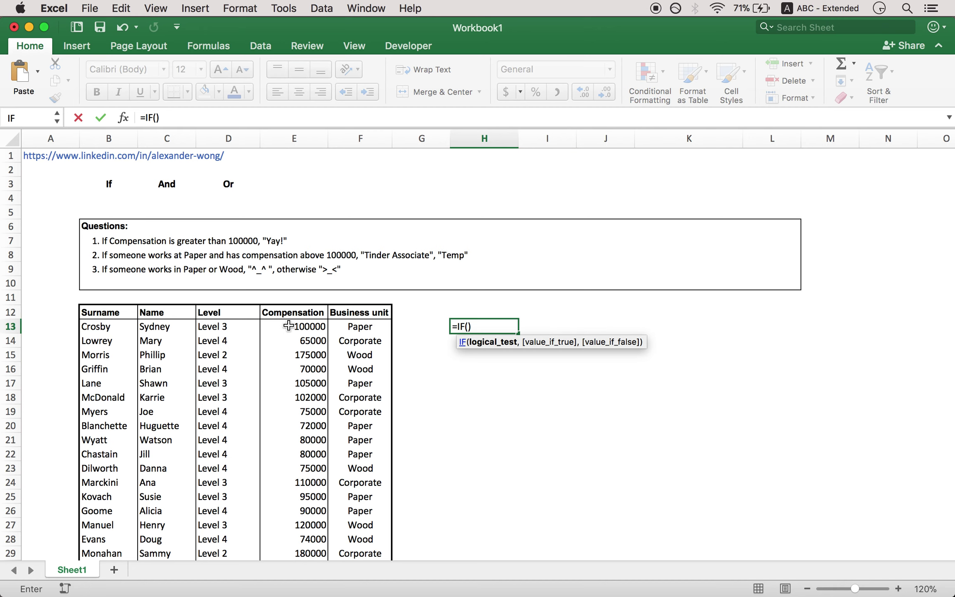
left_click(310, 327)
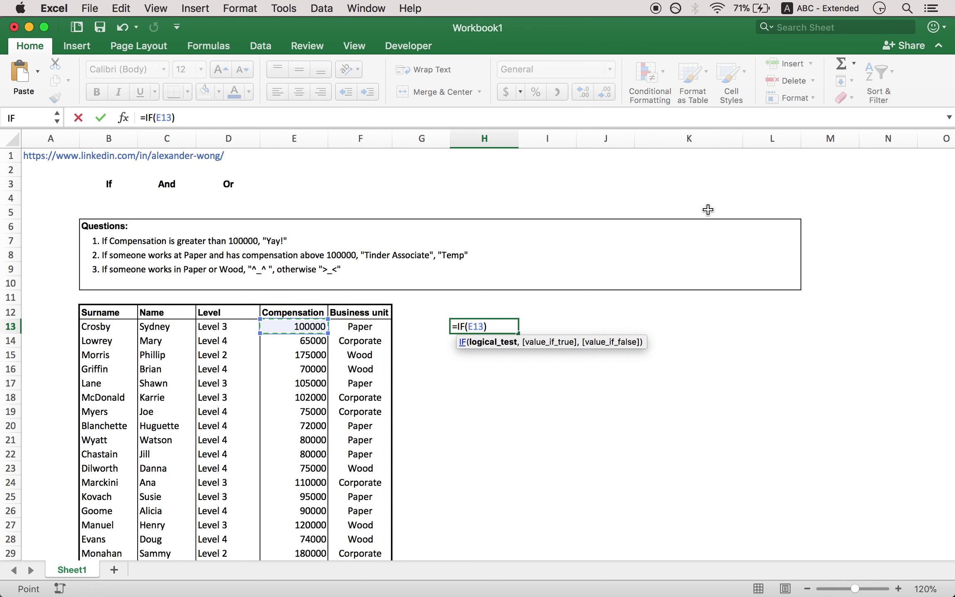
type(">")
key("BackSpace")
type(">=")
key("BackSpace")
type("10000")
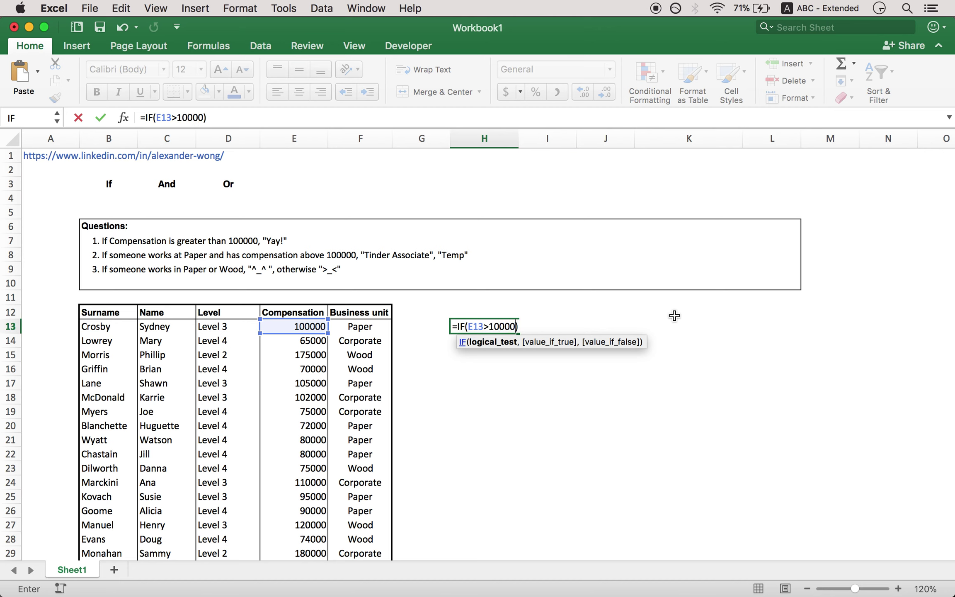
type("0,")
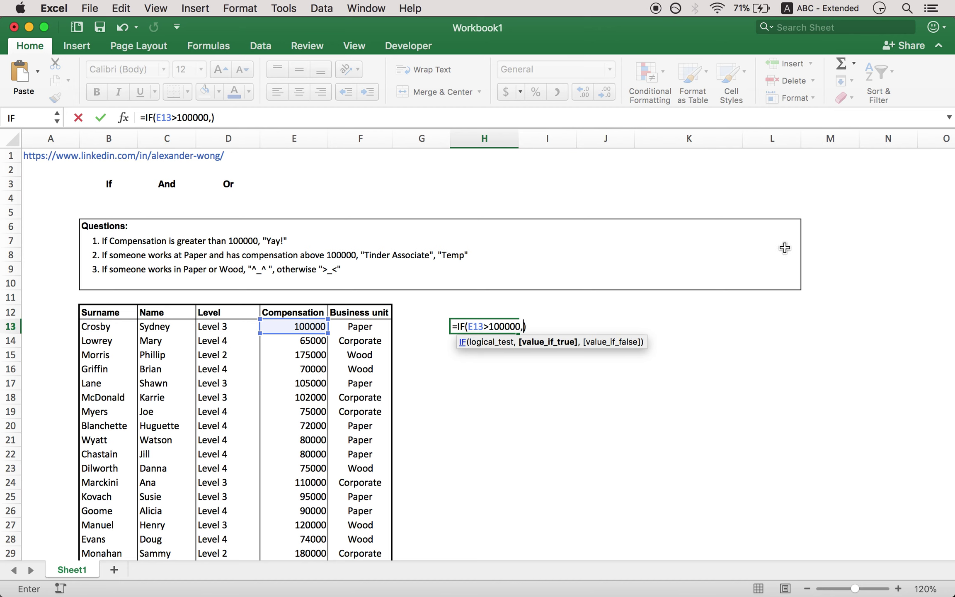
Complete the H13 formula so it returns "Yay!" when the test is true and "GL" when false
type("\"Yay!\",")
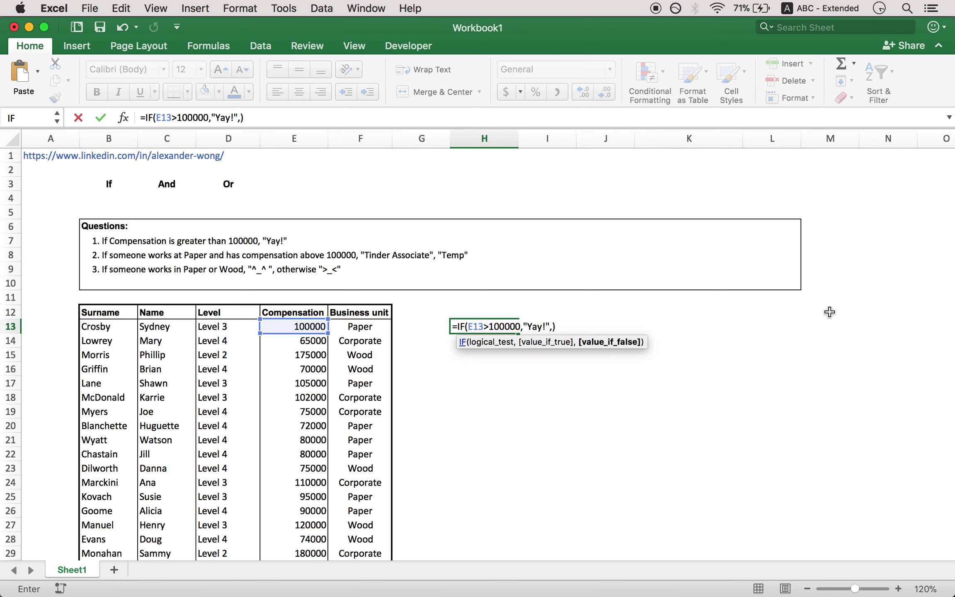
type("\"")
type("GL\"")
key("Return")
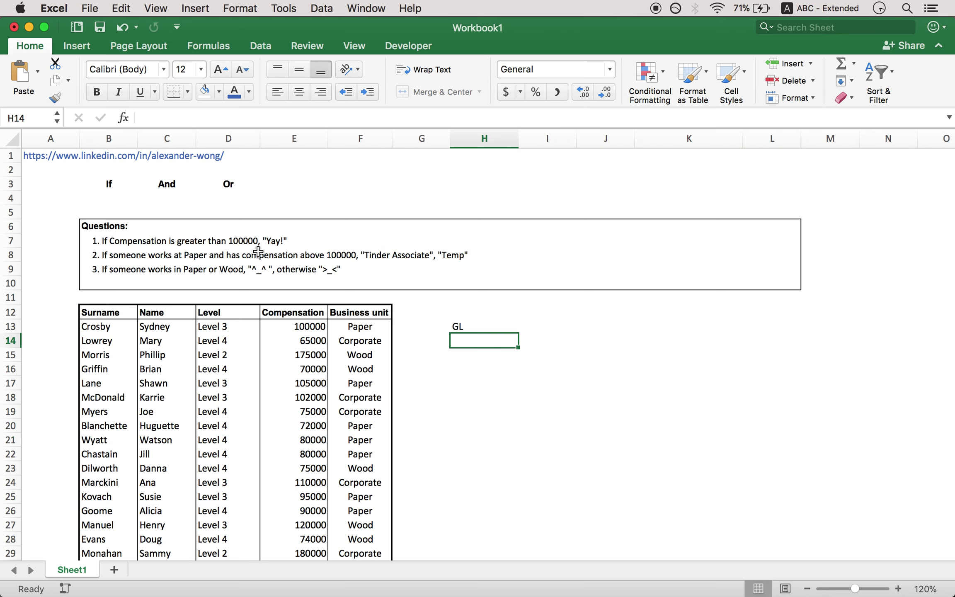
left_click(475, 326)
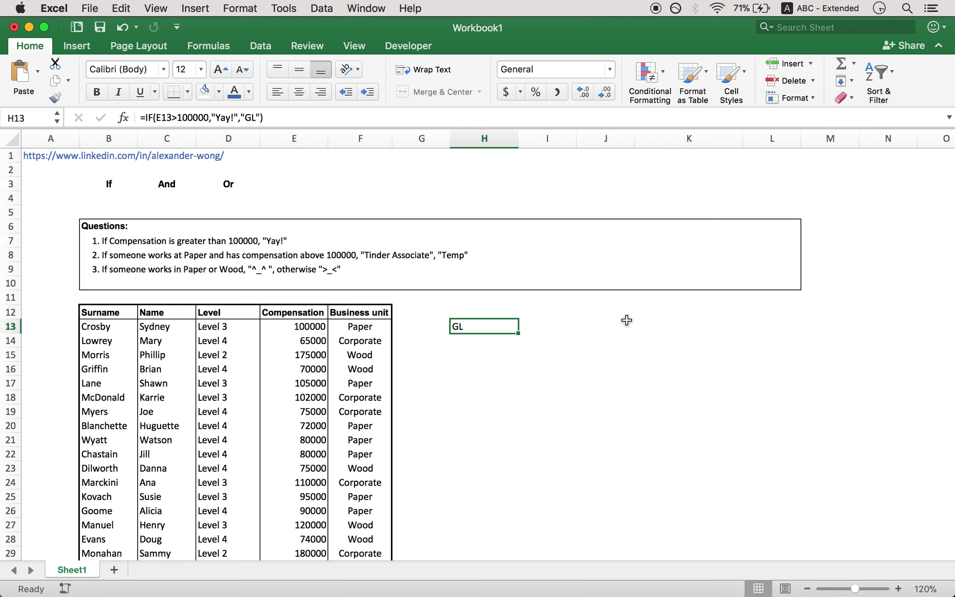
Enter a placeholder "i" in H61 and fill the H13 formula down column H through that last employee row
scroll(626, 319, "down", 15)
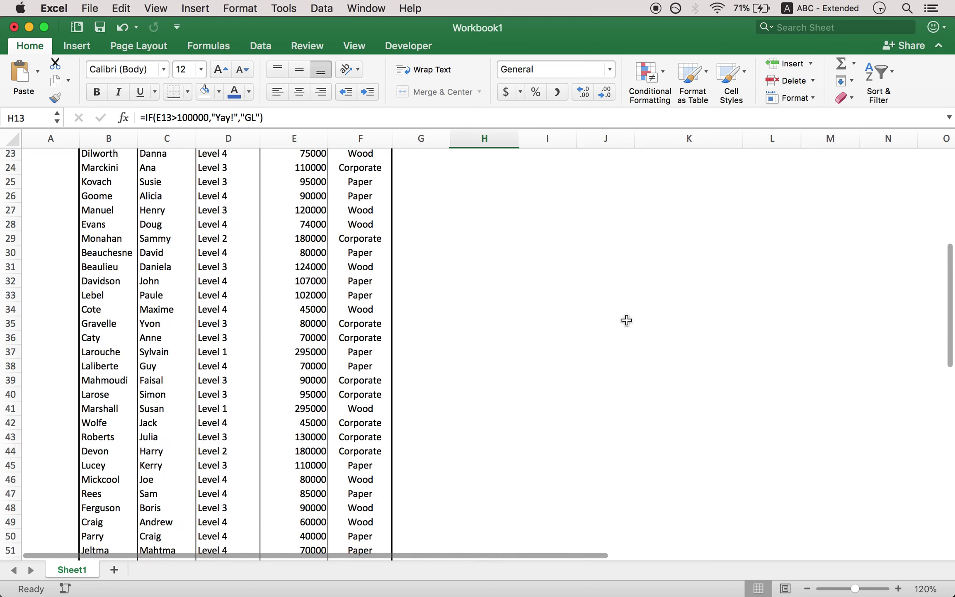
scroll(626, 320, "up", 15)
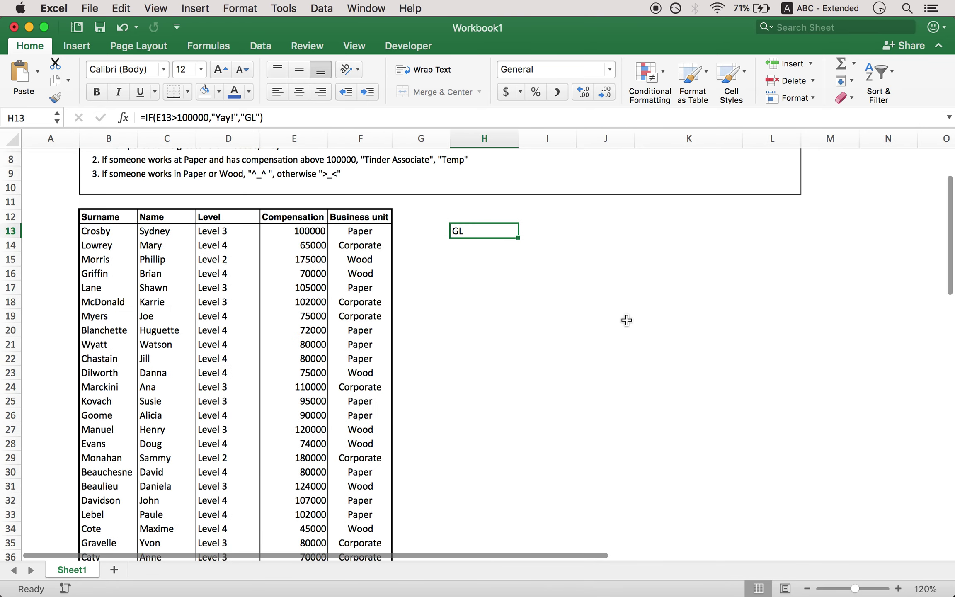
scroll(497, 368, "down", 9)
scroll(497, 369, "down", 2)
left_click(473, 382)
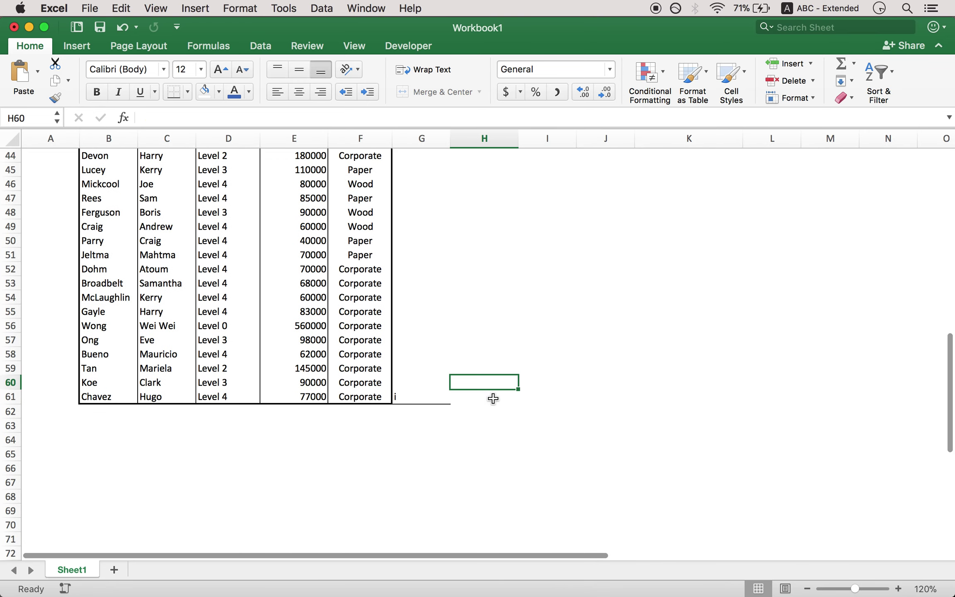
left_click(482, 396)
type("i")
key("super+Up")
key("super+shift+Down")
key("super+d")
scroll(539, 404, "up", 12)
left_click(479, 319)
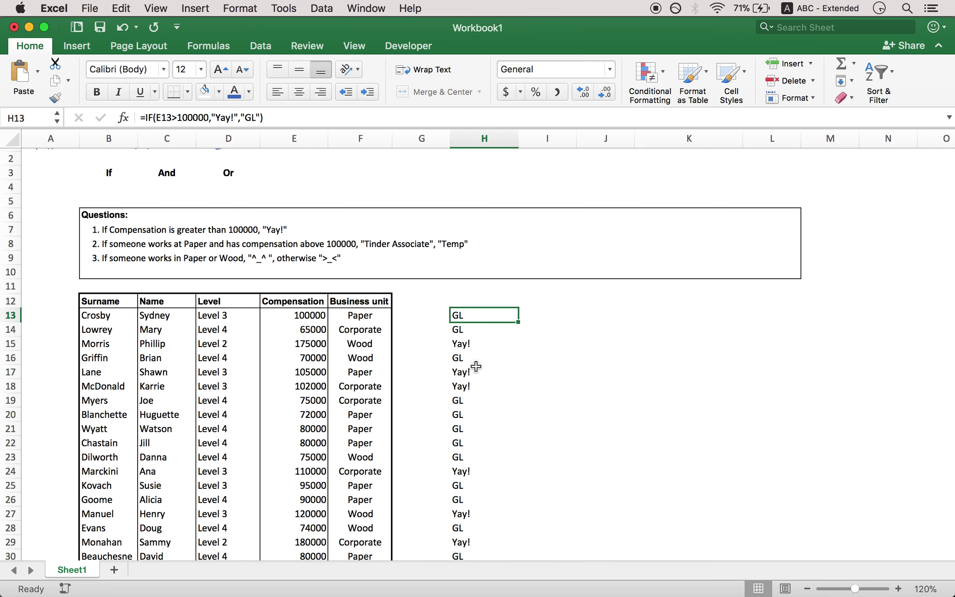
scroll(476, 366, "down", 5)
left_click(475, 267)
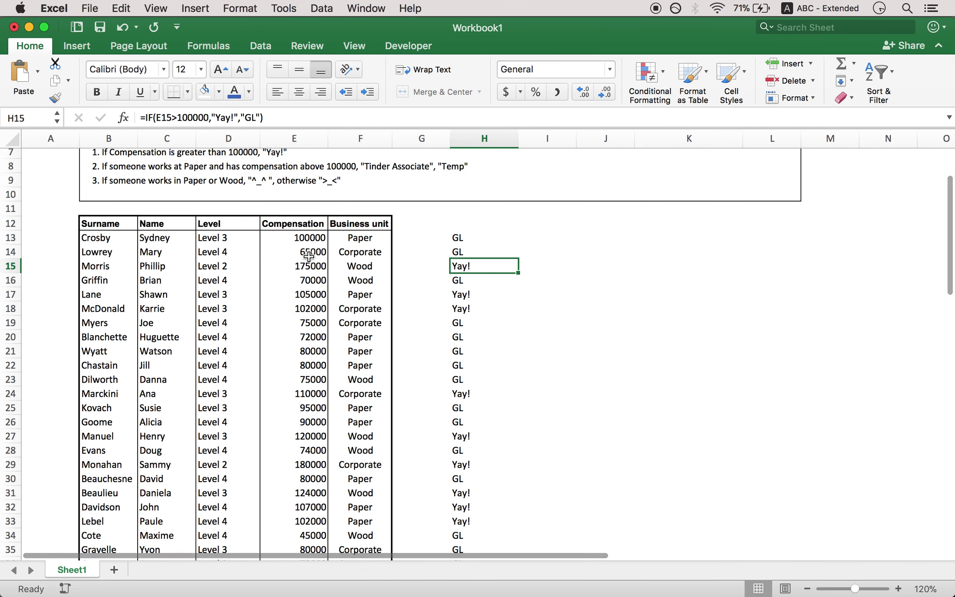
scroll(523, 334, "up", 3)
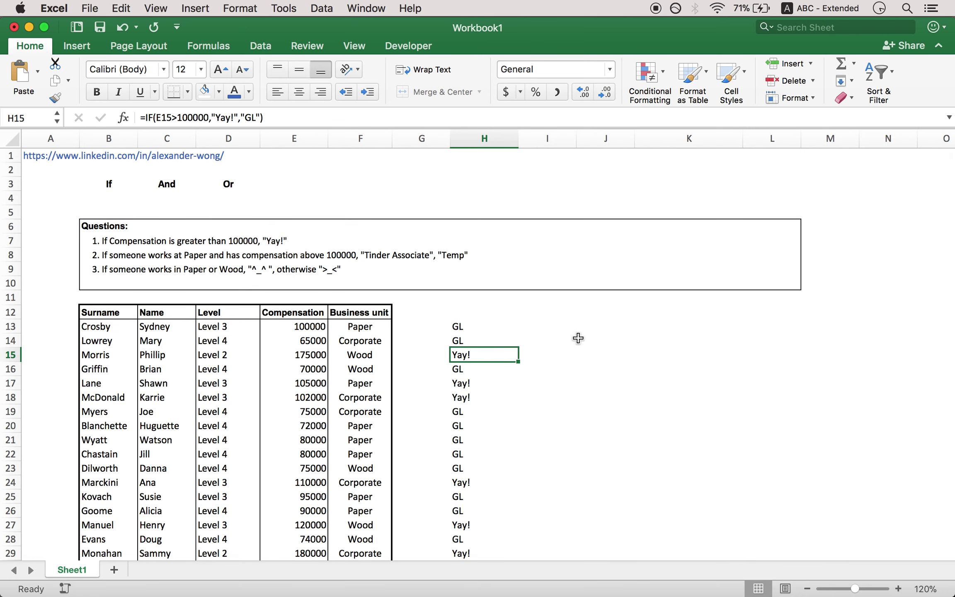
Enter an AND formula in I13 testing that F13 equals "Paper" and E13 is greater than 100000
left_click(541, 331)
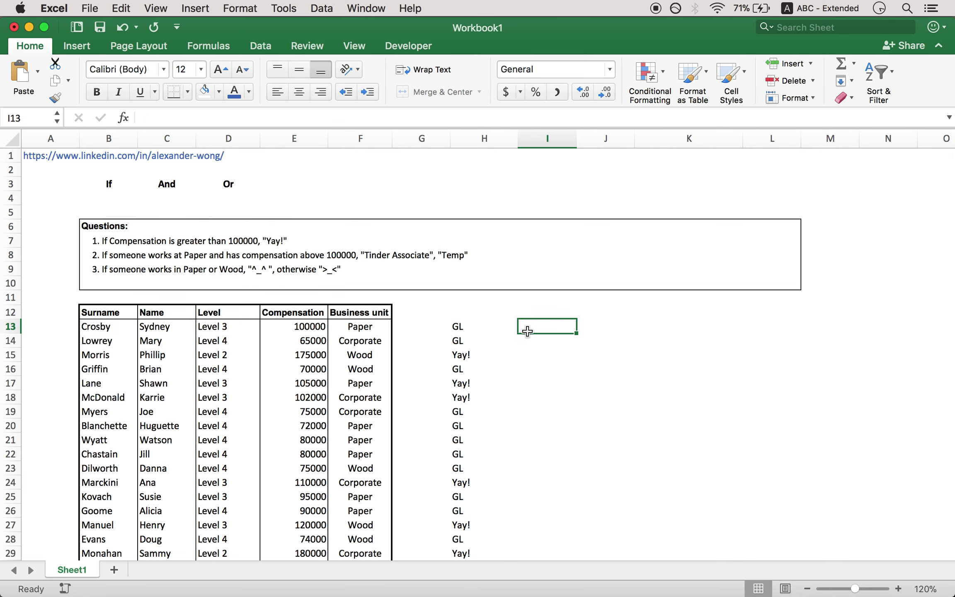
left_click(455, 332)
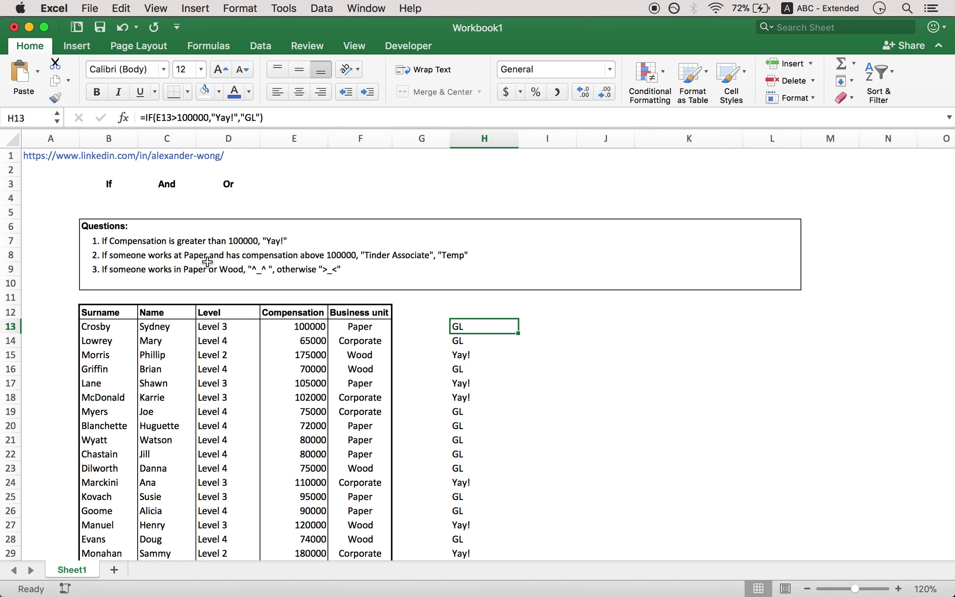
left_click(550, 329)
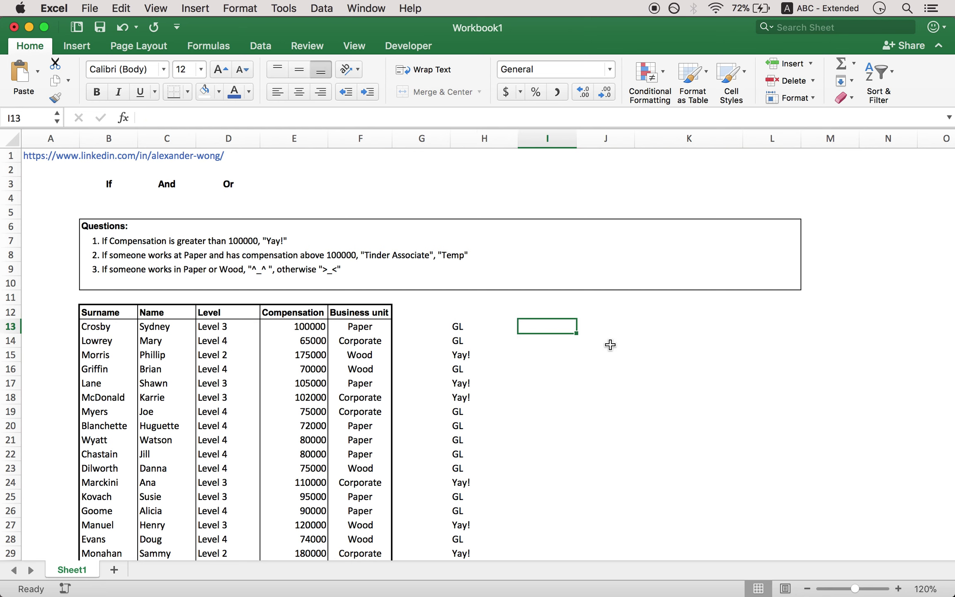
type("=")
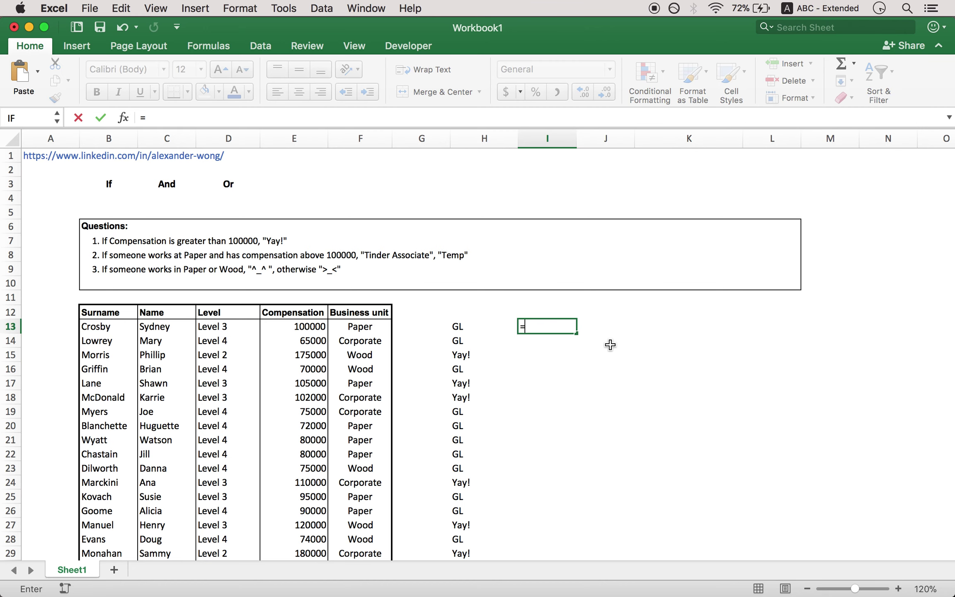
type("And")
key("Tab")
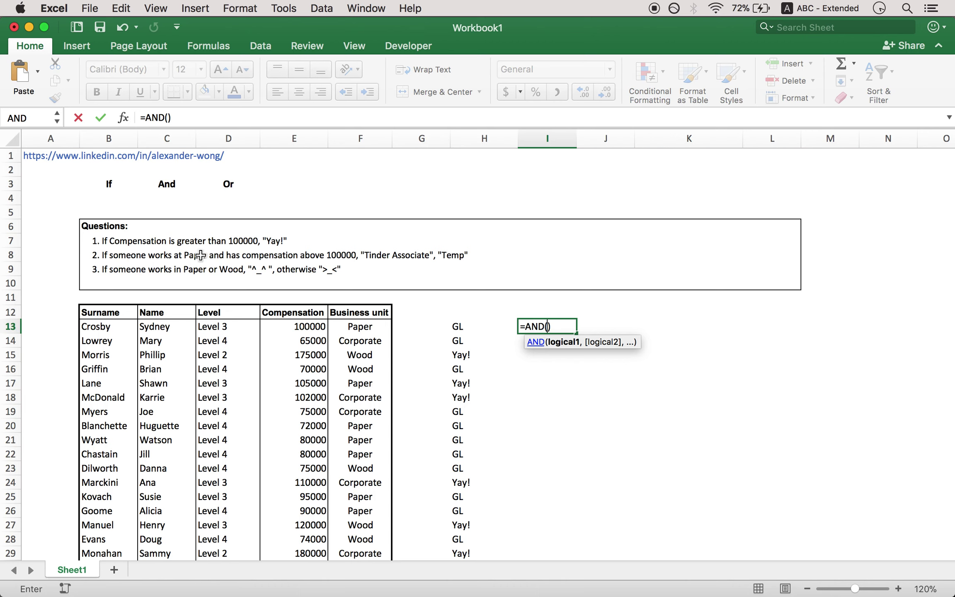
left_click(366, 328)
type("=")
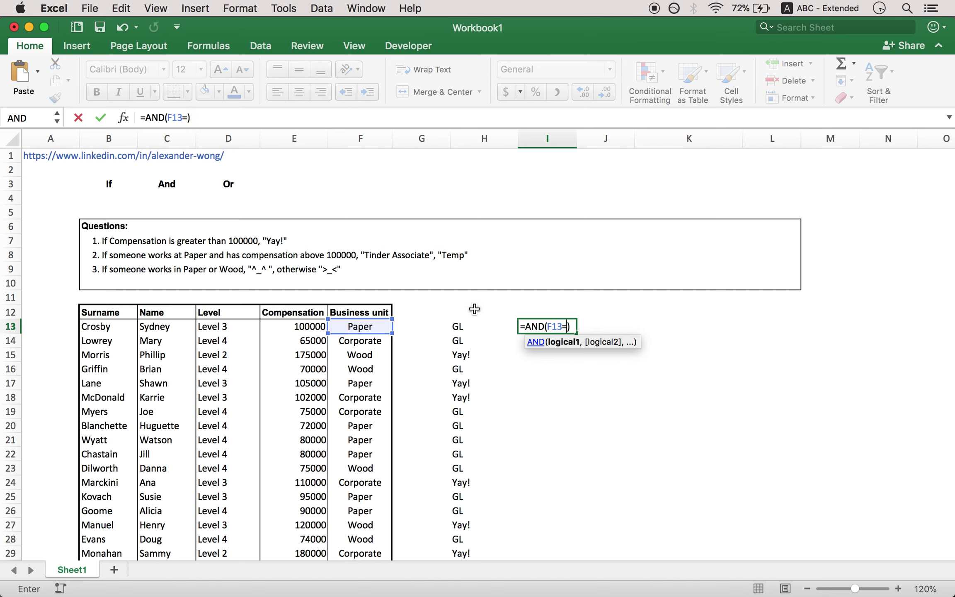
type("\"Paper\",")
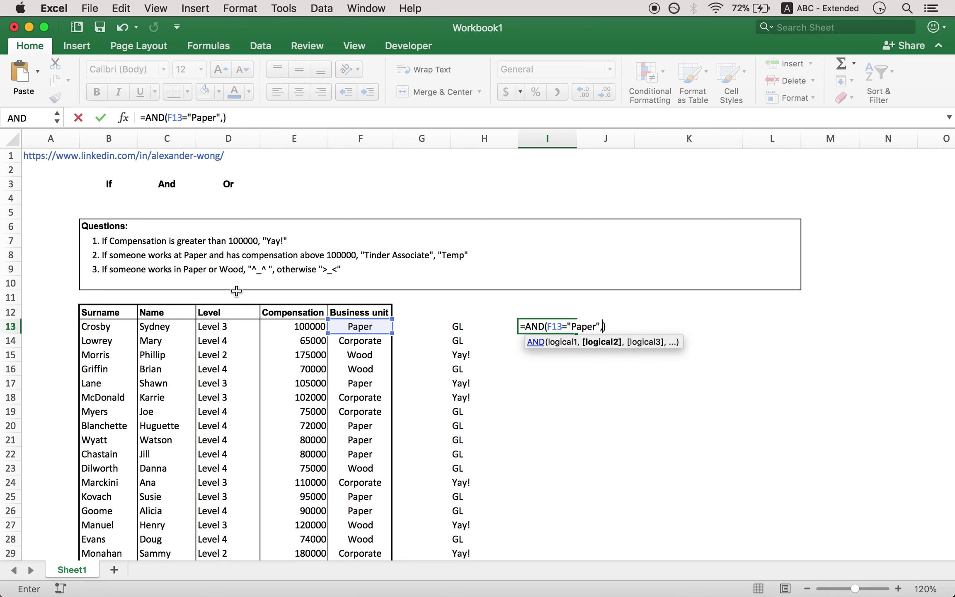
left_click(283, 326)
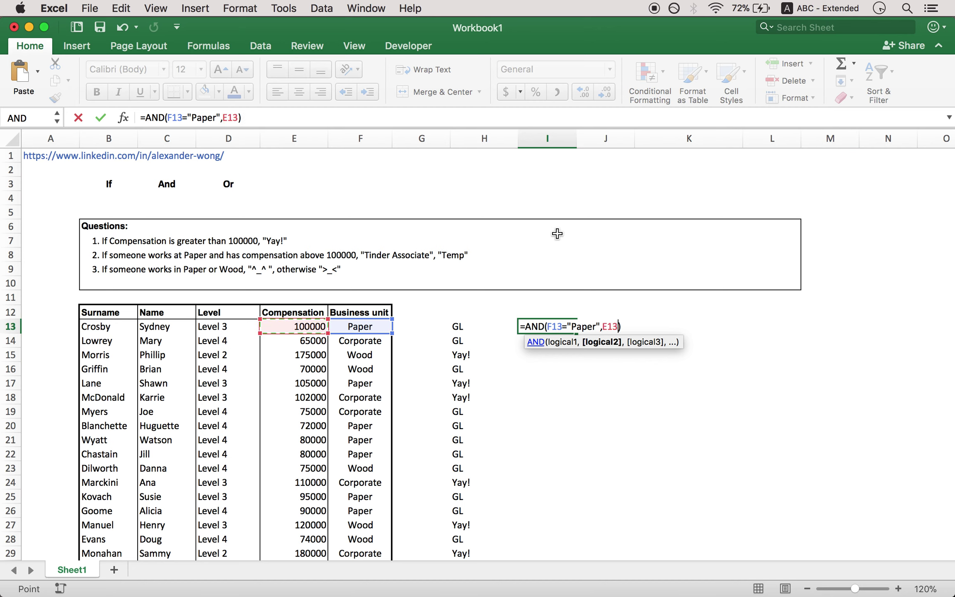
type(">100000")
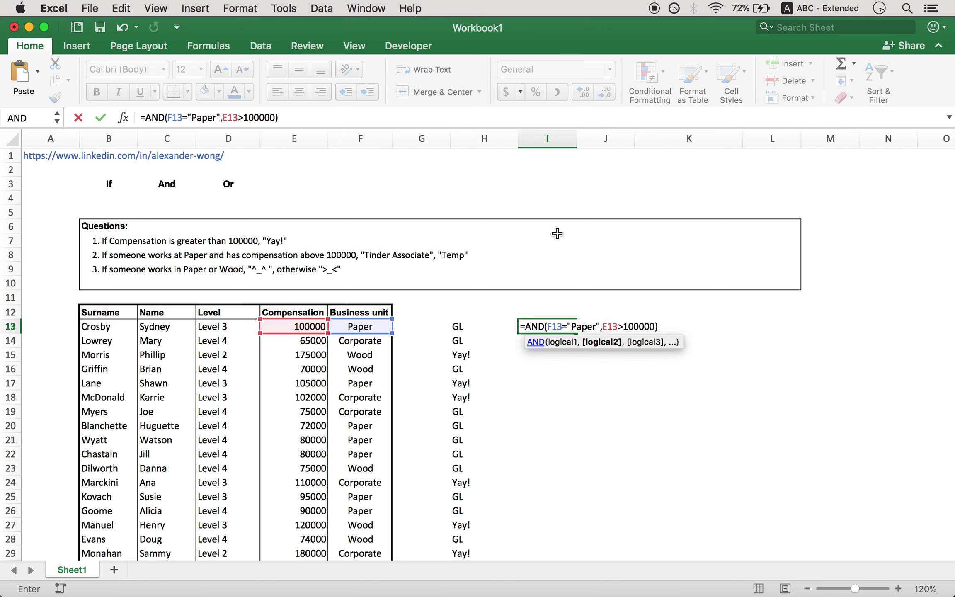
key("Return")
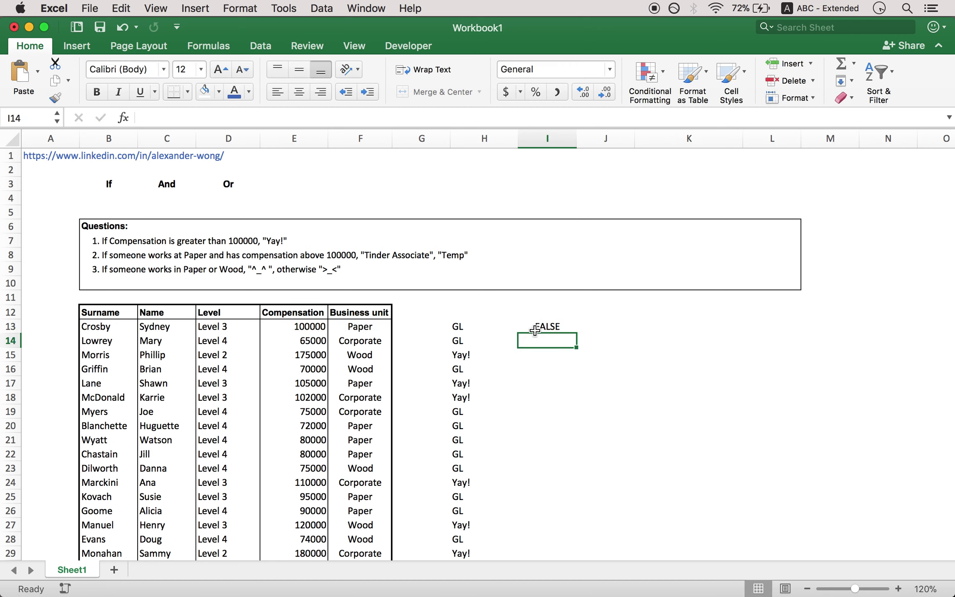
Compare the AND formula's inputs E13 and F13, and change the compensation in E13 to 100001
left_click(318, 330)
left_click(347, 327)
left_click(292, 328)
left_click(356, 328)
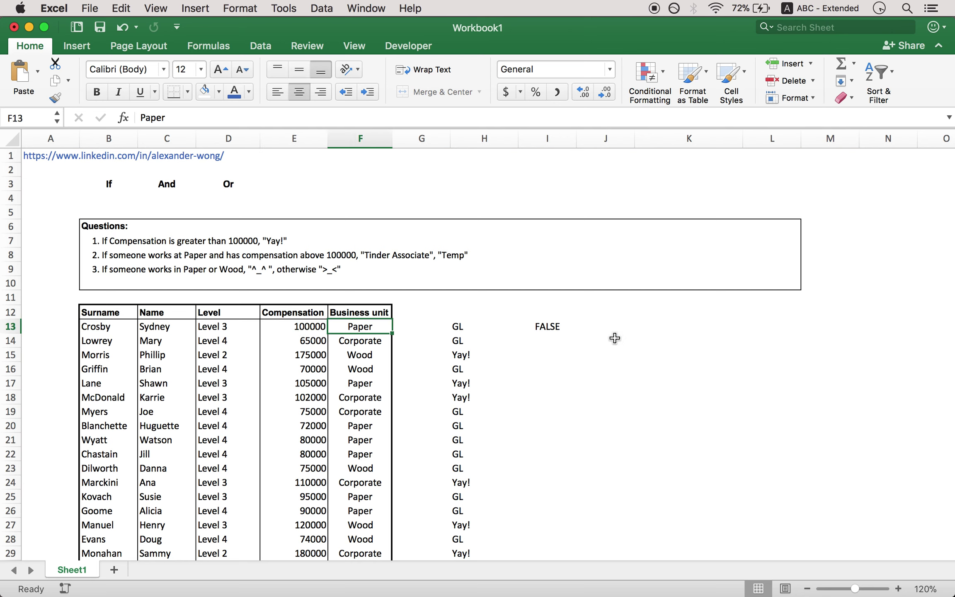
left_click(551, 326)
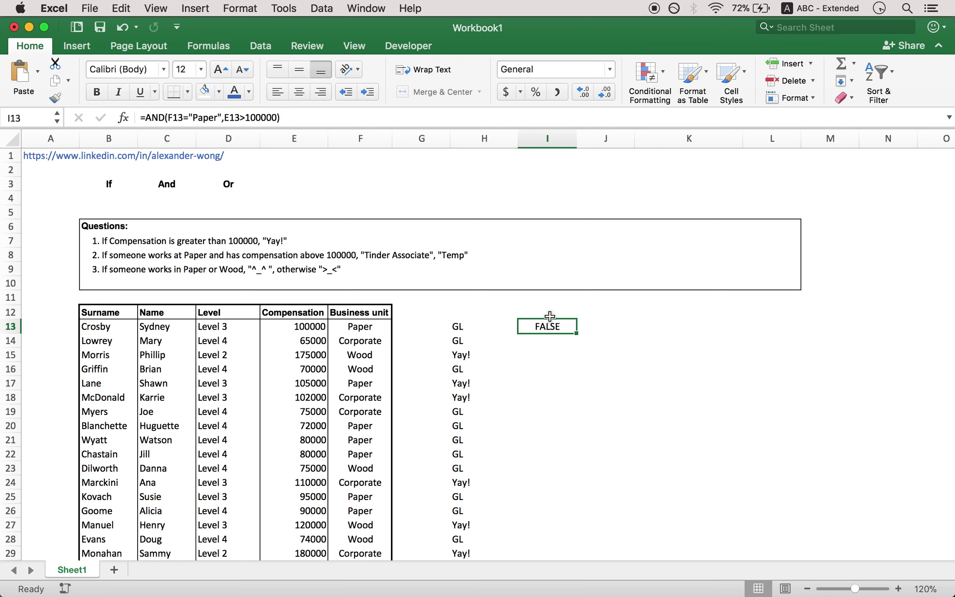
left_click(298, 329)
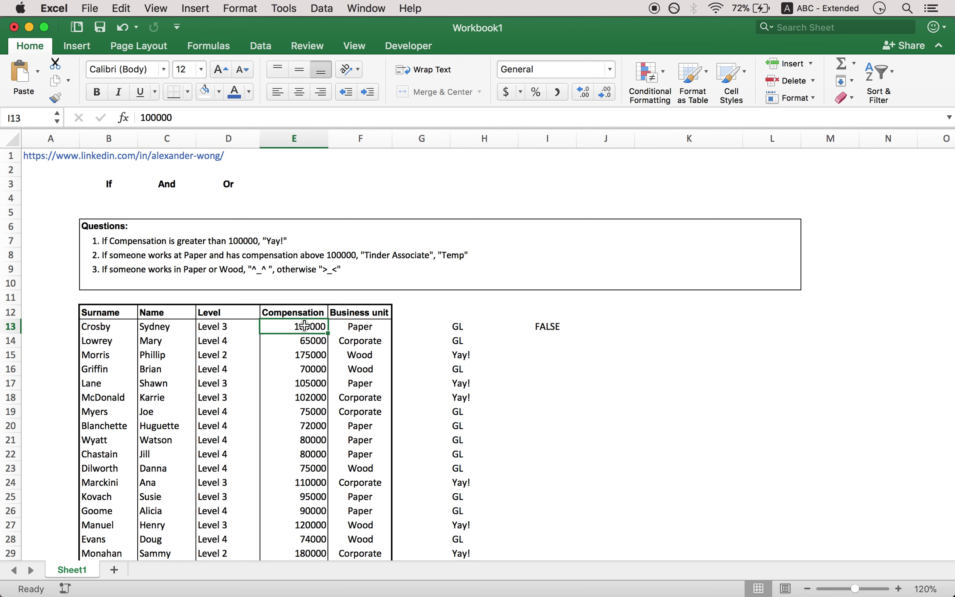
left_click(195, 117)
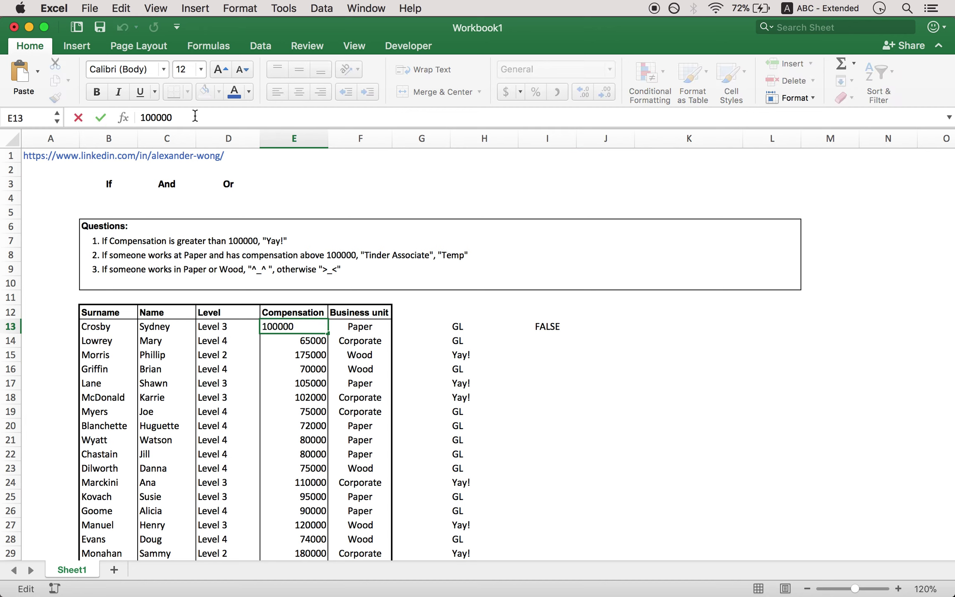
key("BackSpace")
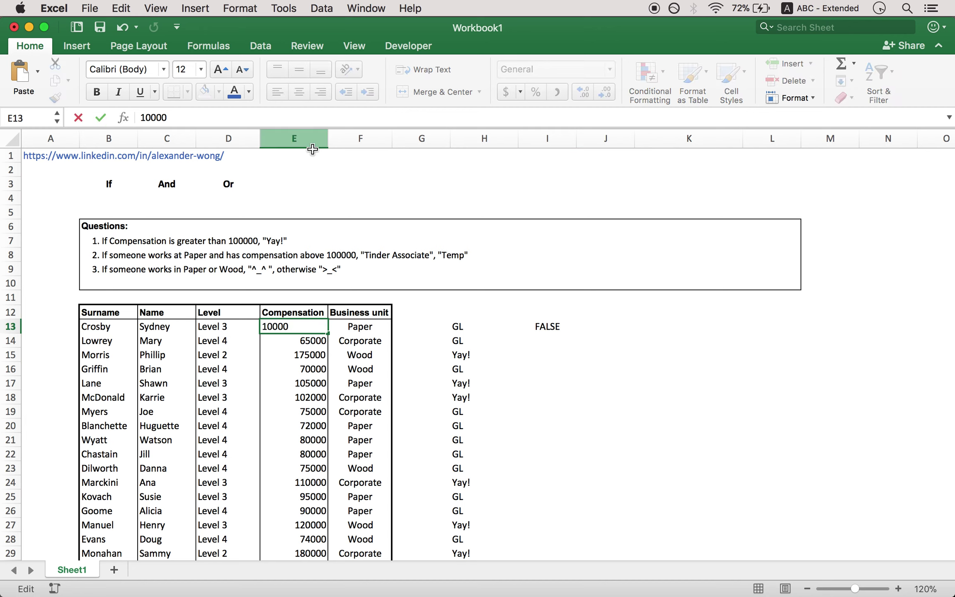
type("01")
key("Return")
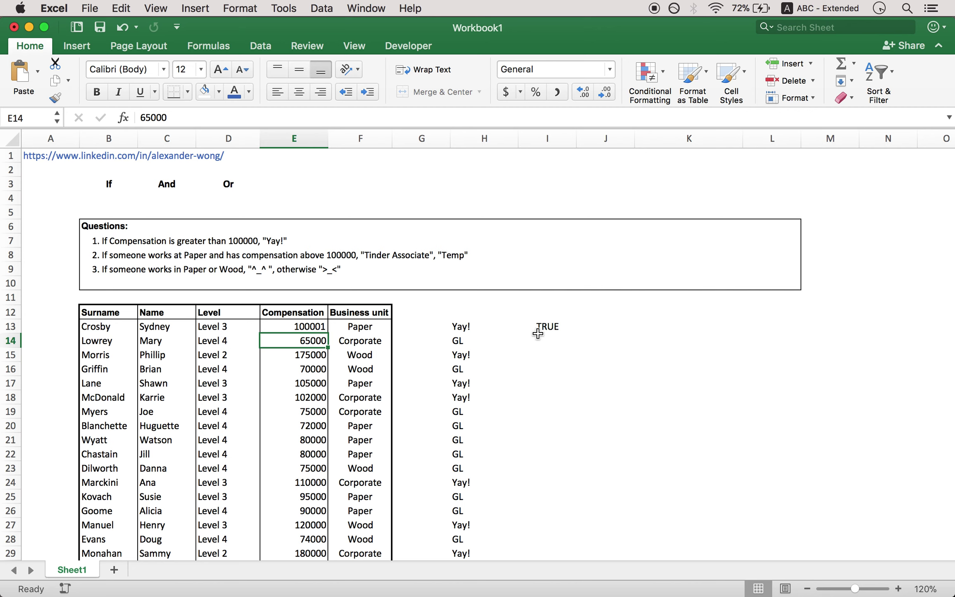
left_click(556, 328)
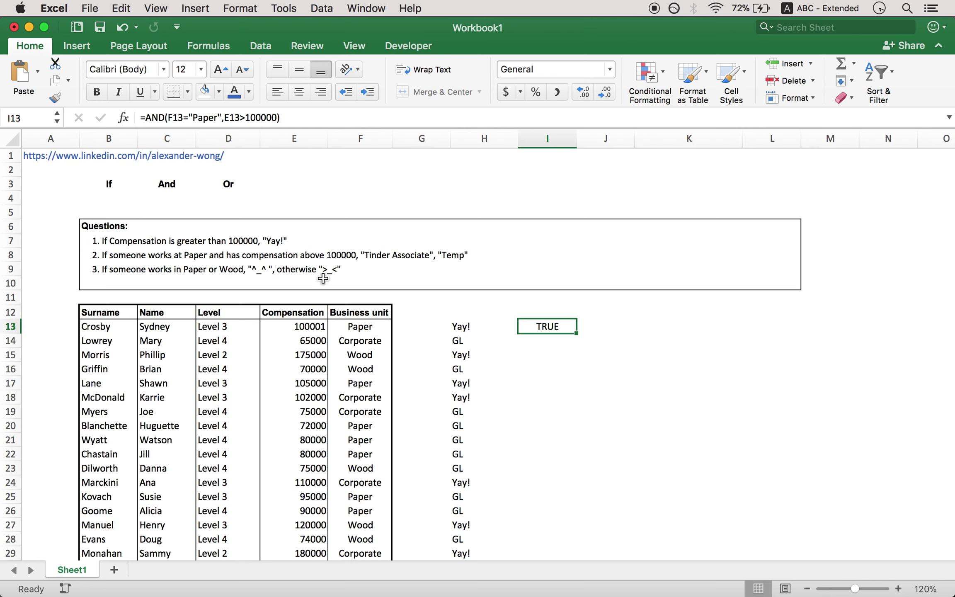
Replace the H13 formula with an IF whose AND test checks that F13 equals "Paper" and E13 is greater than 100000
left_click(476, 324)
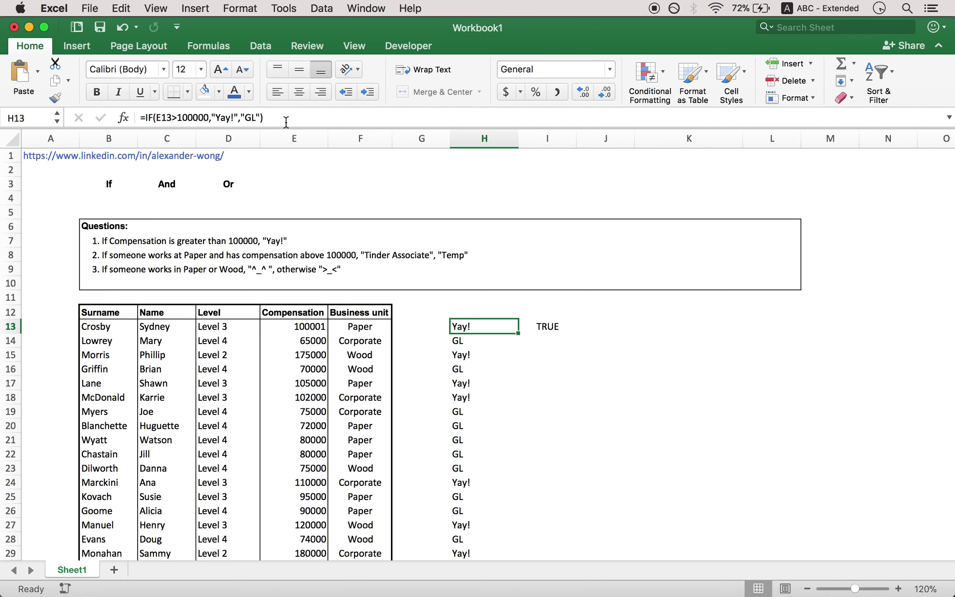
left_click_drag(286, 121, 135, 118)
type("=")
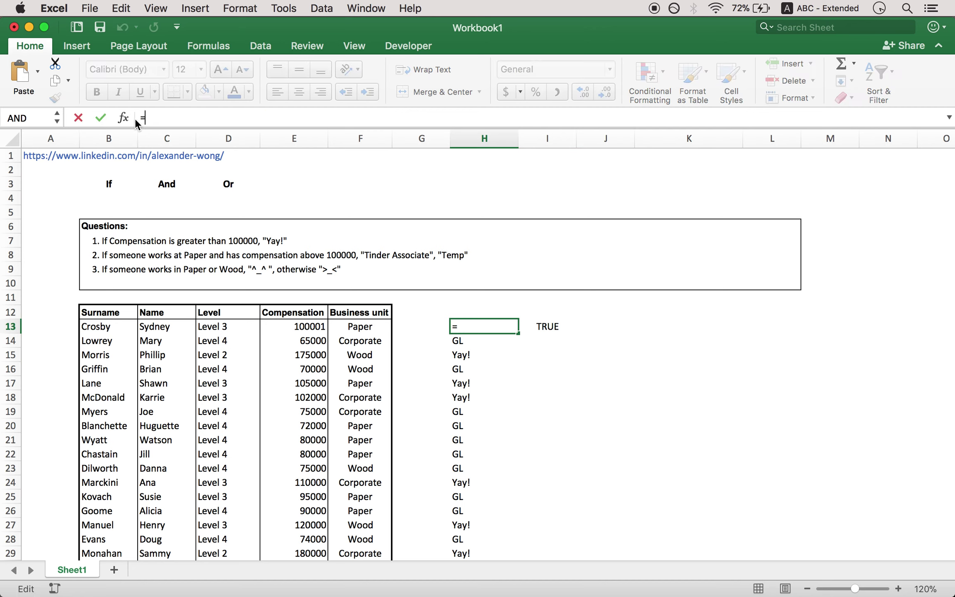
type("if")
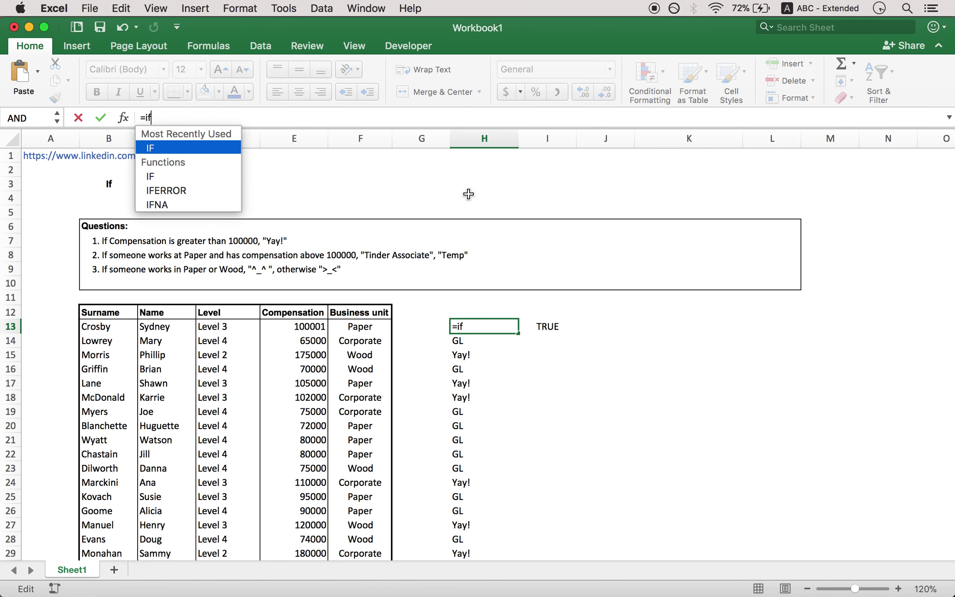
key("Tab")
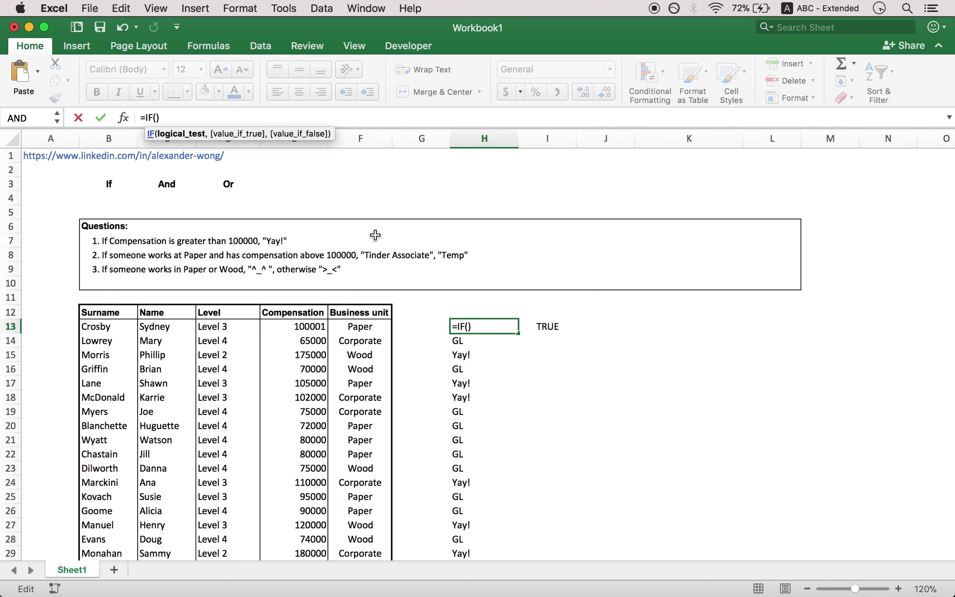
type("And")
key("Tab")
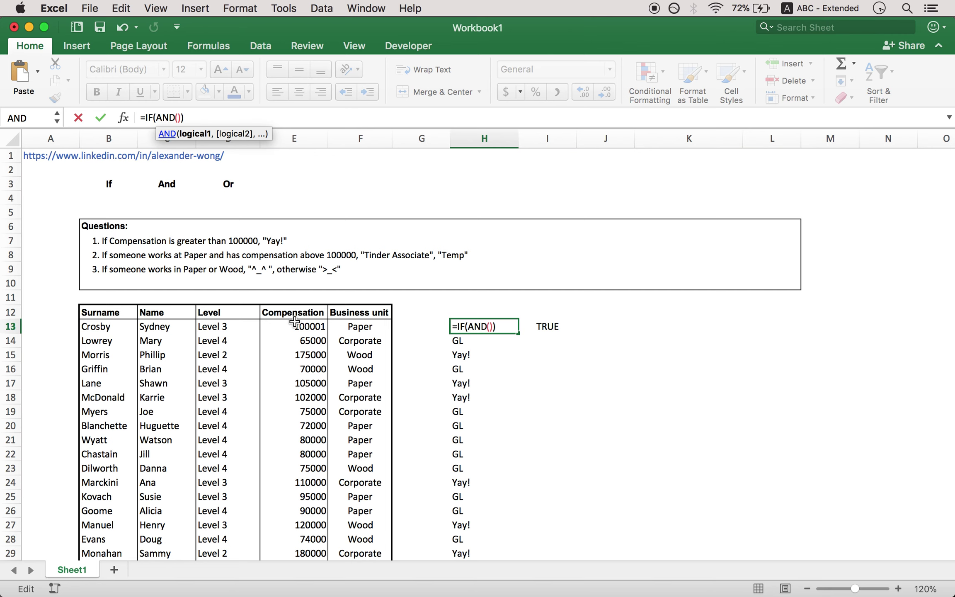
left_click(358, 326)
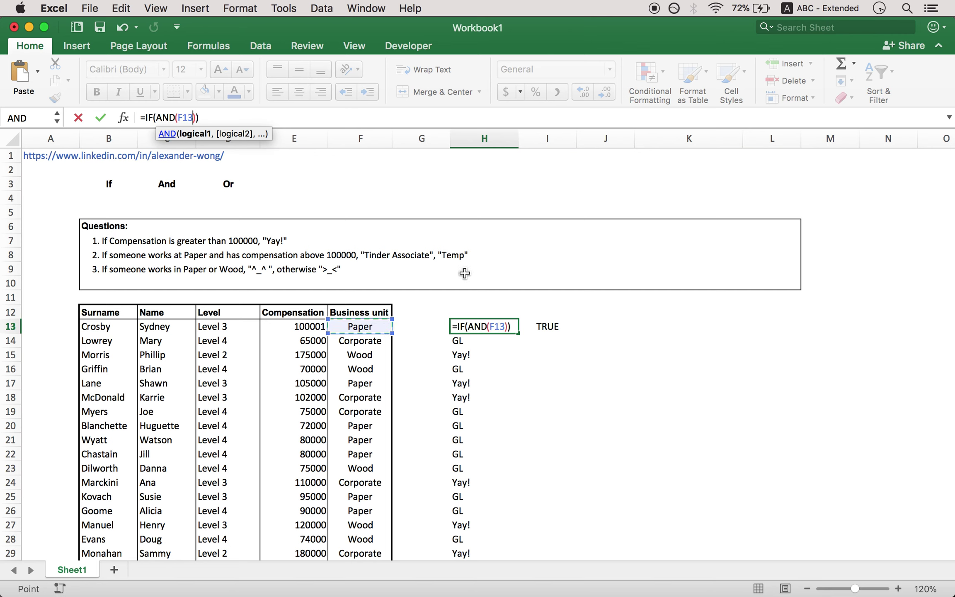
type("=\"Paper")
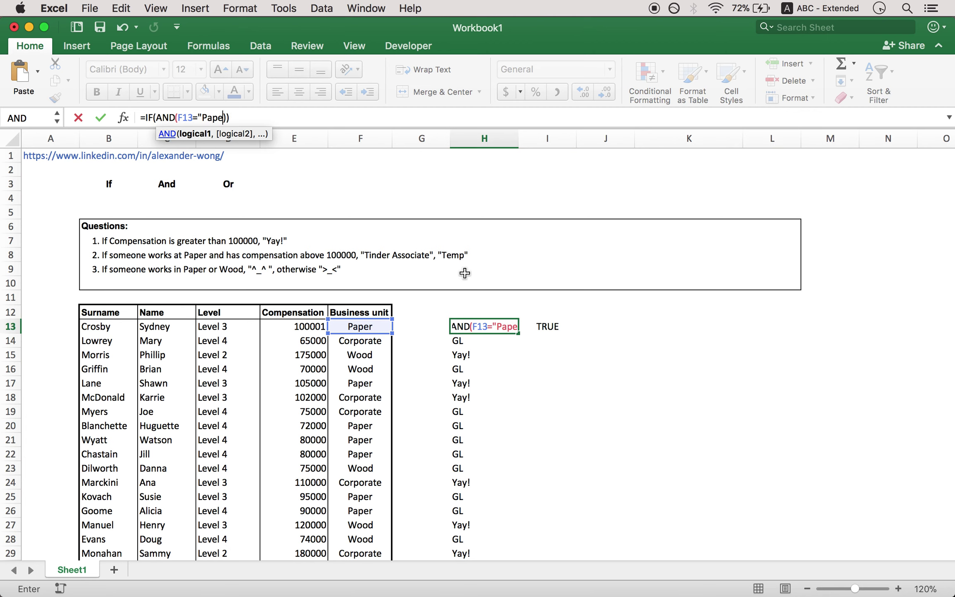
type("\",")
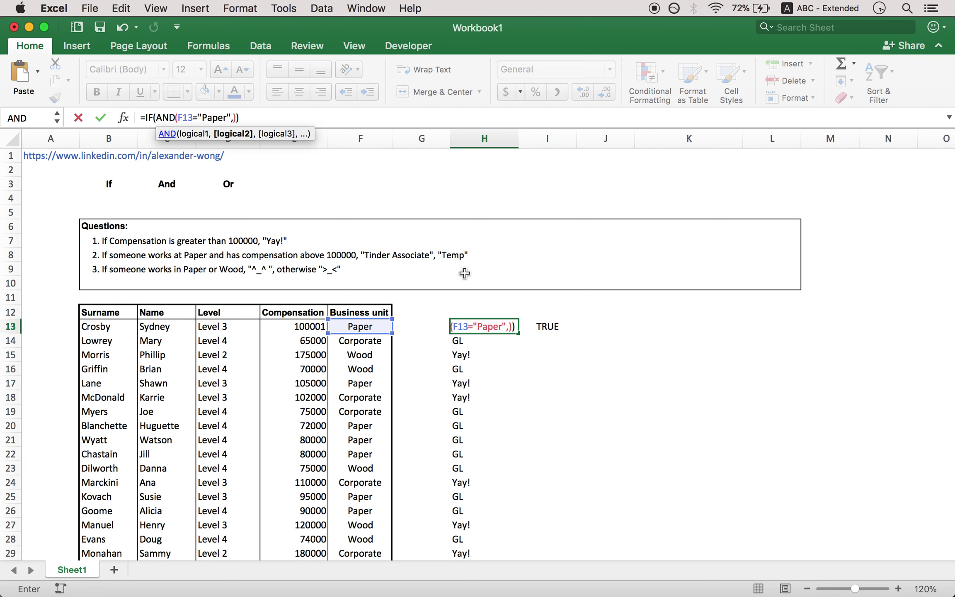
left_click(304, 331)
type(">100000")
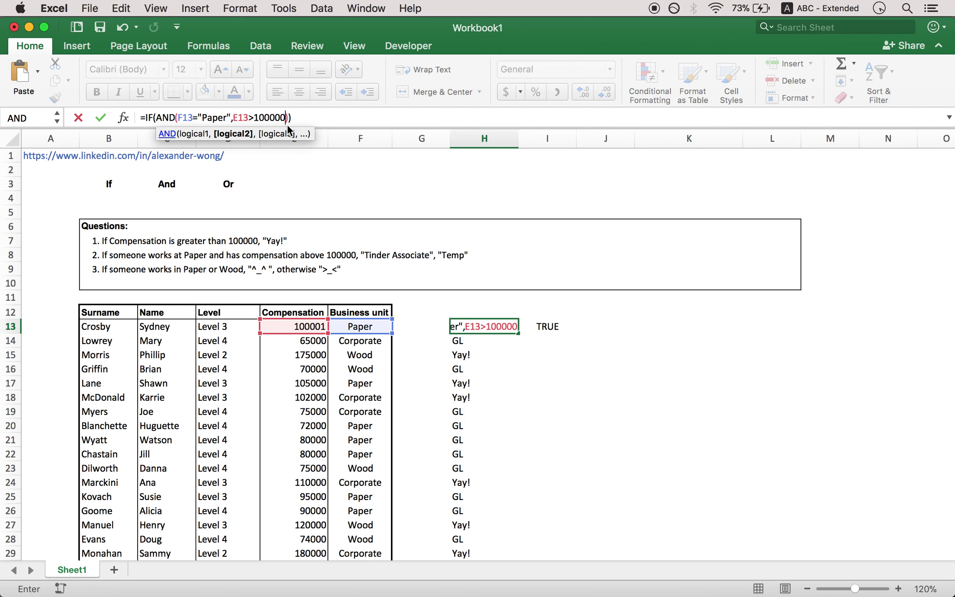
Complete the H13 formula so it returns "Michael Scott" when the AND test is true and "Phyllis" when false
left_click(288, 122)
type(",")
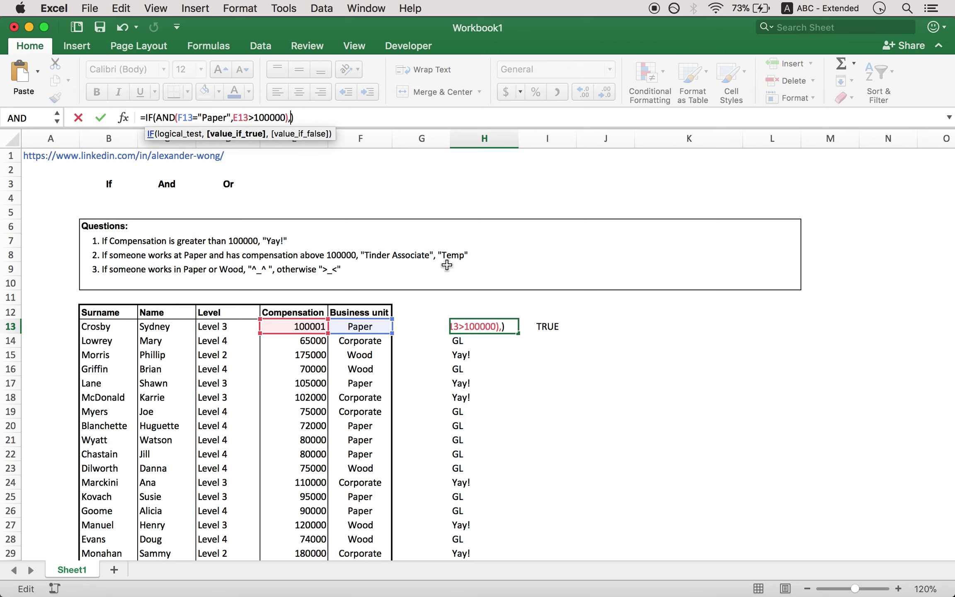
type("\"Micahel")
key("BackSpace")
key("BackSpace")
key("BackSpace")
key("BackSpace")
key("BackSpace")
type("chael Scott\",")
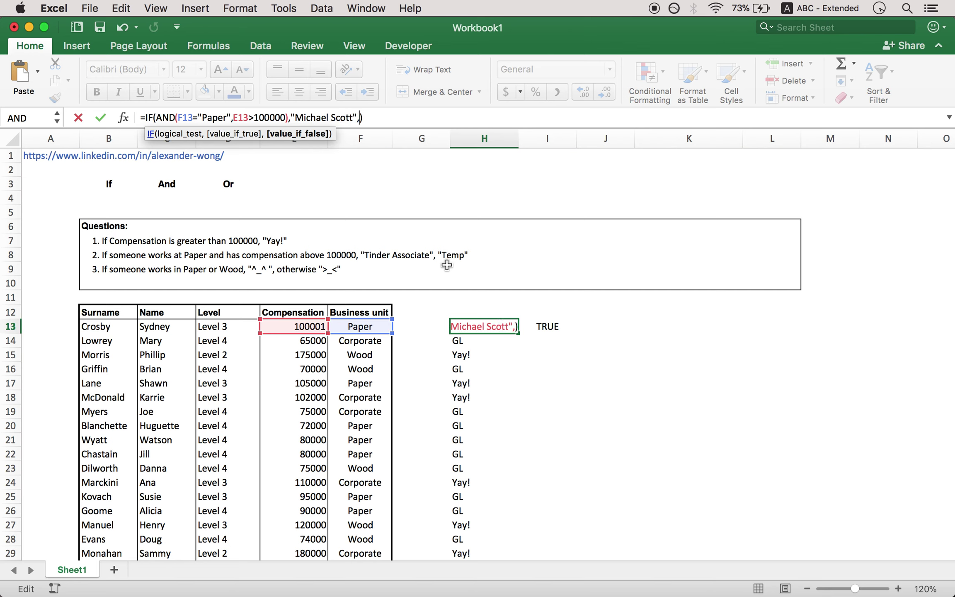
type("\"Phyll")
type("is\"")
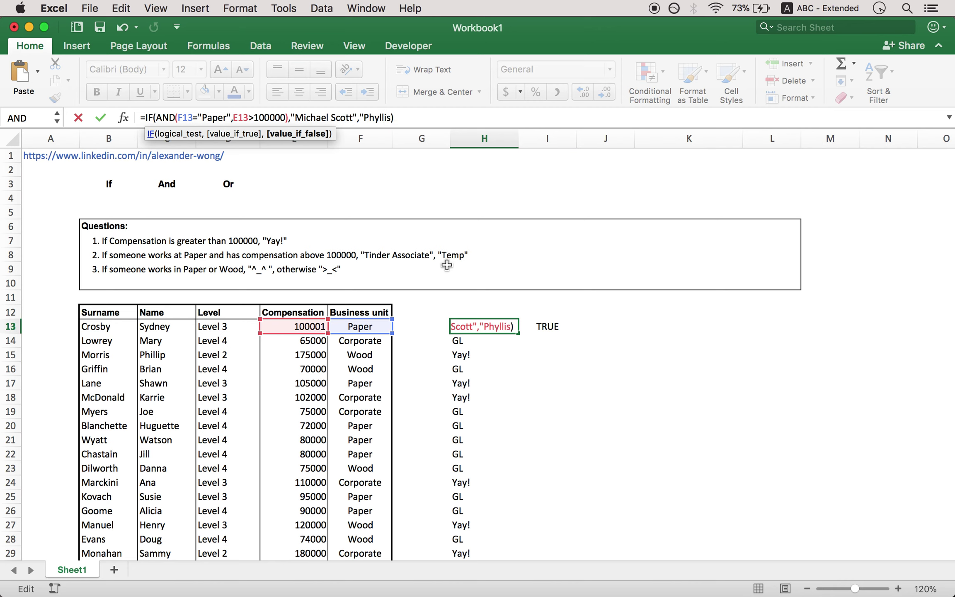
type(")")
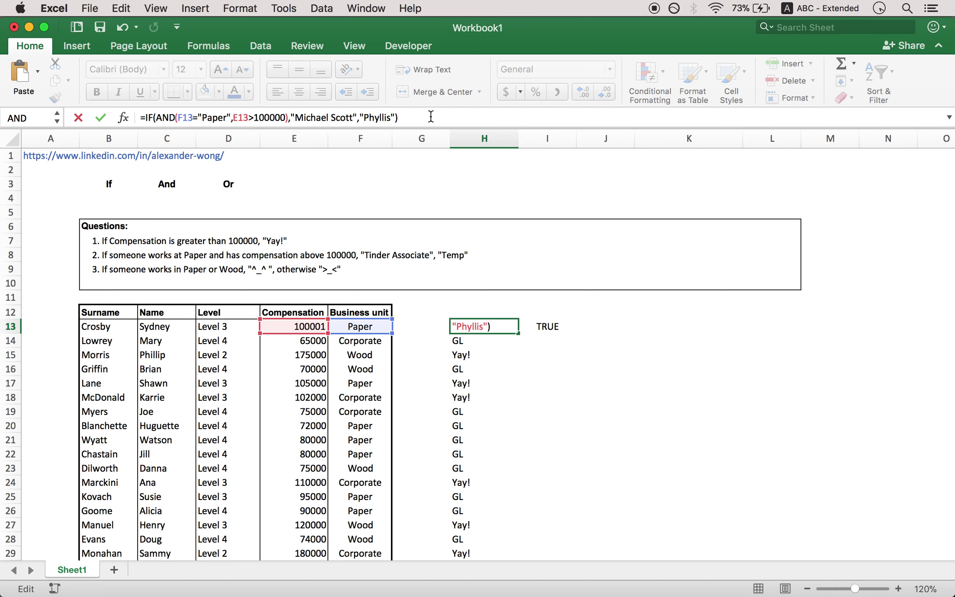
key("Return")
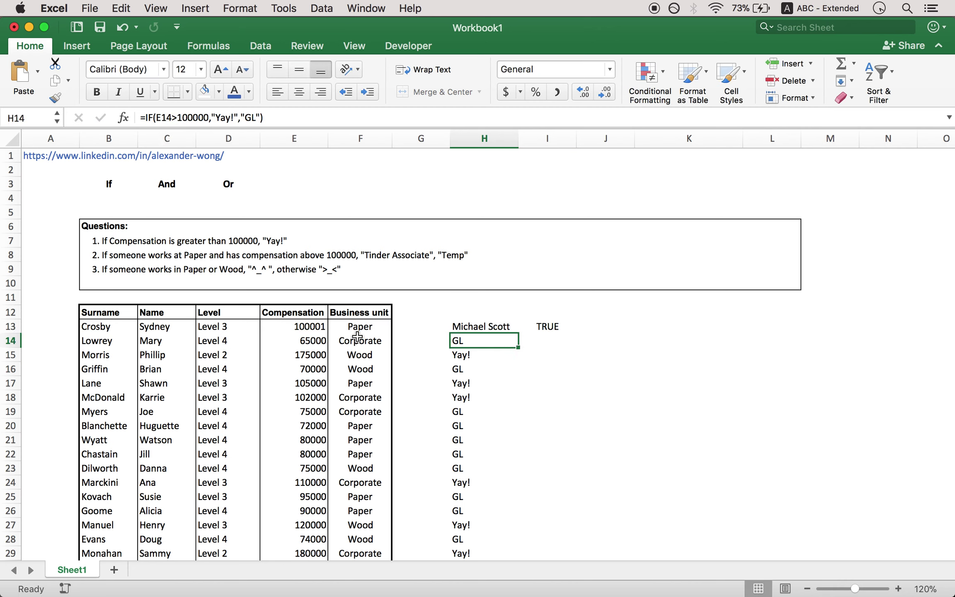
Compare the nested IF formula in H13 with the standalone AND formula in I13
left_click(494, 323)
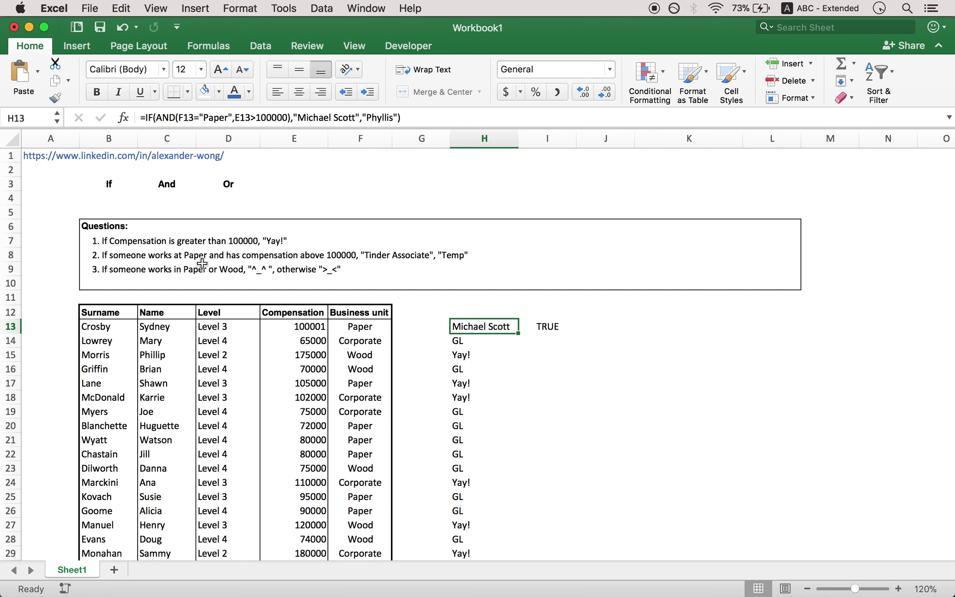
left_click(539, 328)
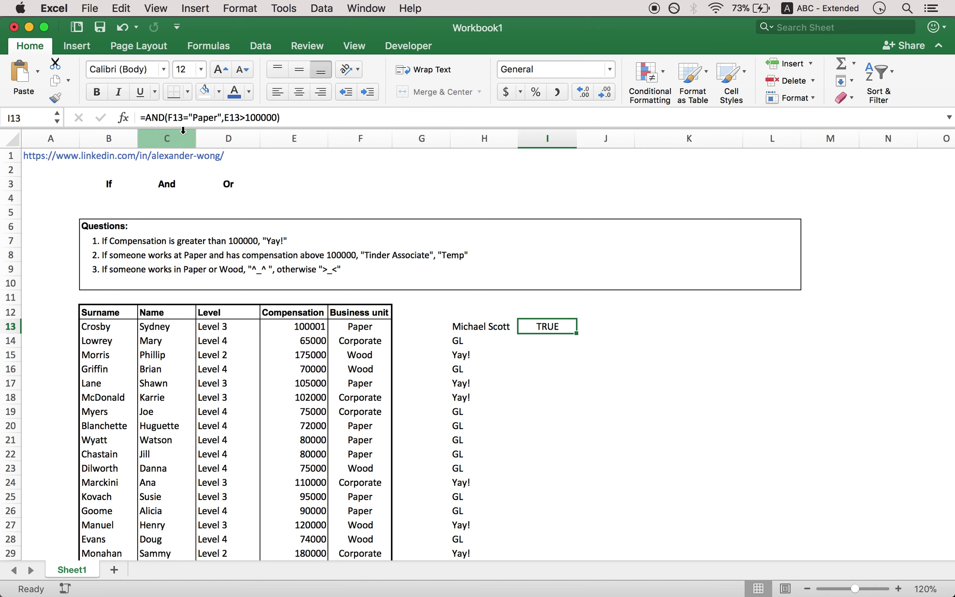
left_click(561, 353)
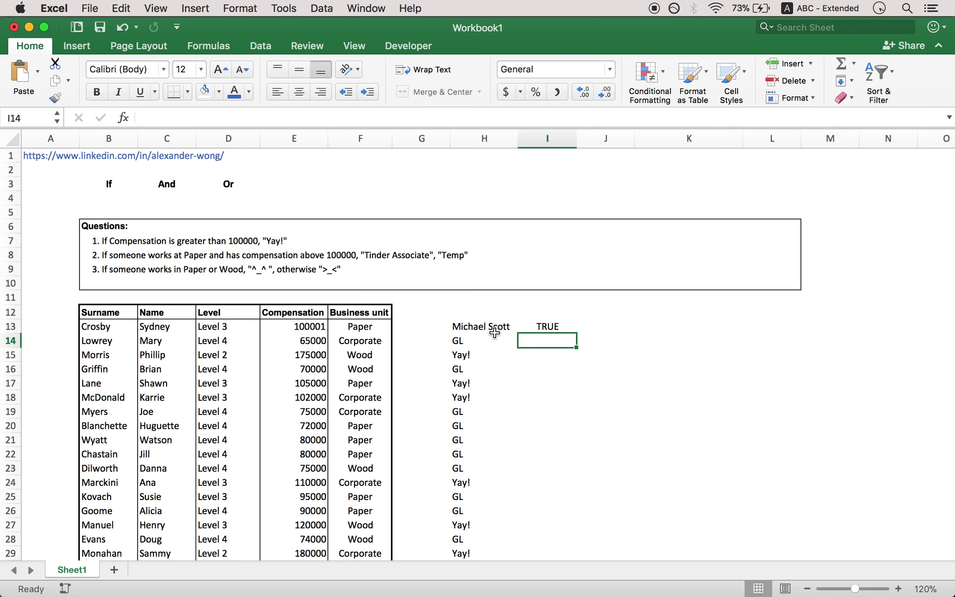
left_click(560, 327)
Enter an OR formula in J13 testing whether F13 equals "Paper" or "Wood", and review the finished formula
left_click(601, 326)
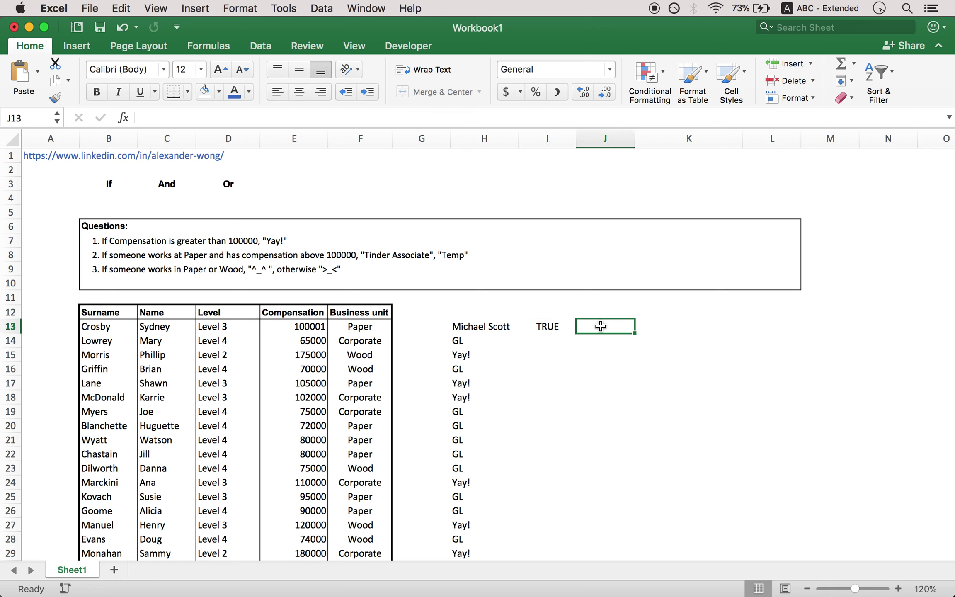
type("=")
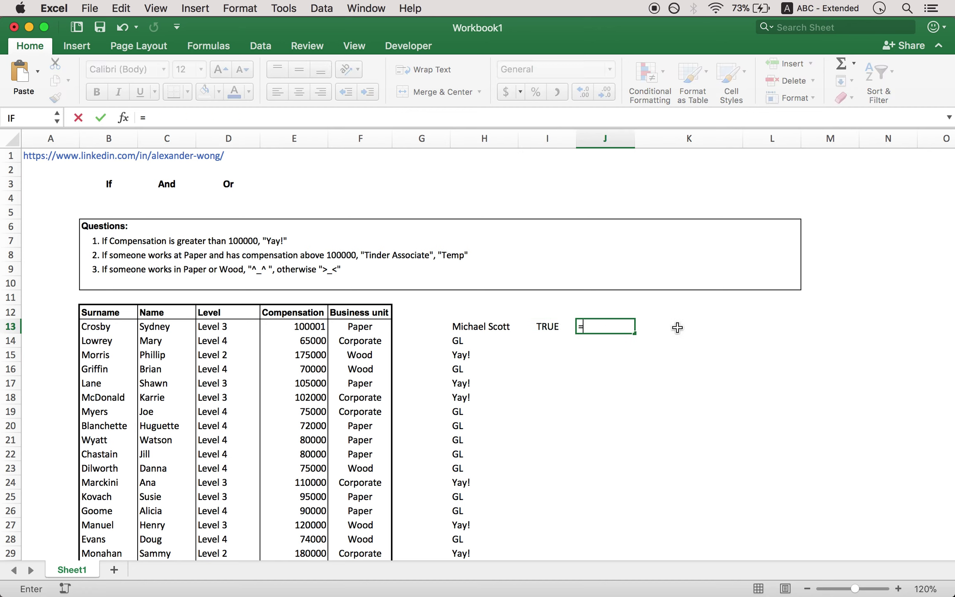
type("or")
key("Tab")
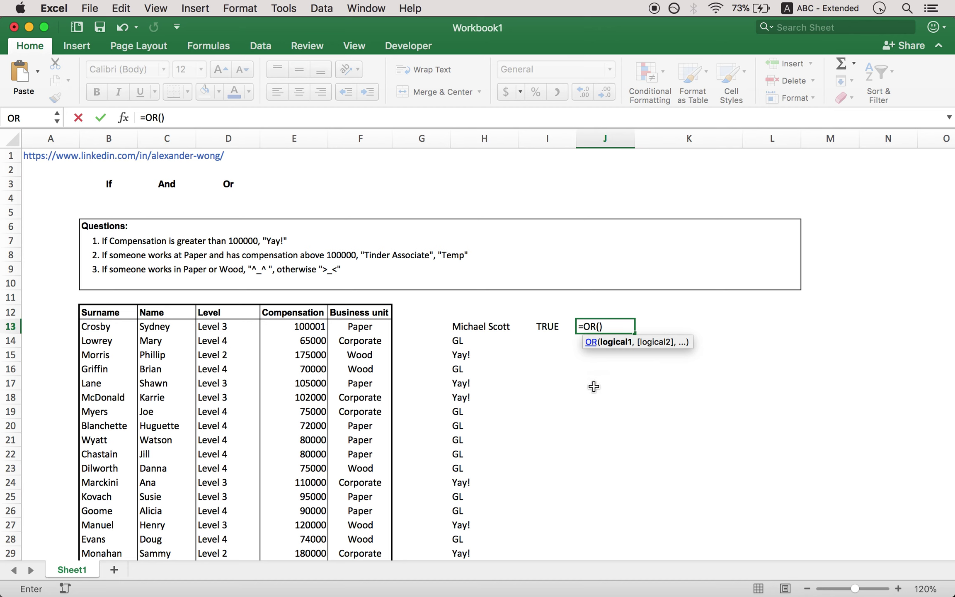
left_click(373, 326)
type("=\"")
type("Paper")
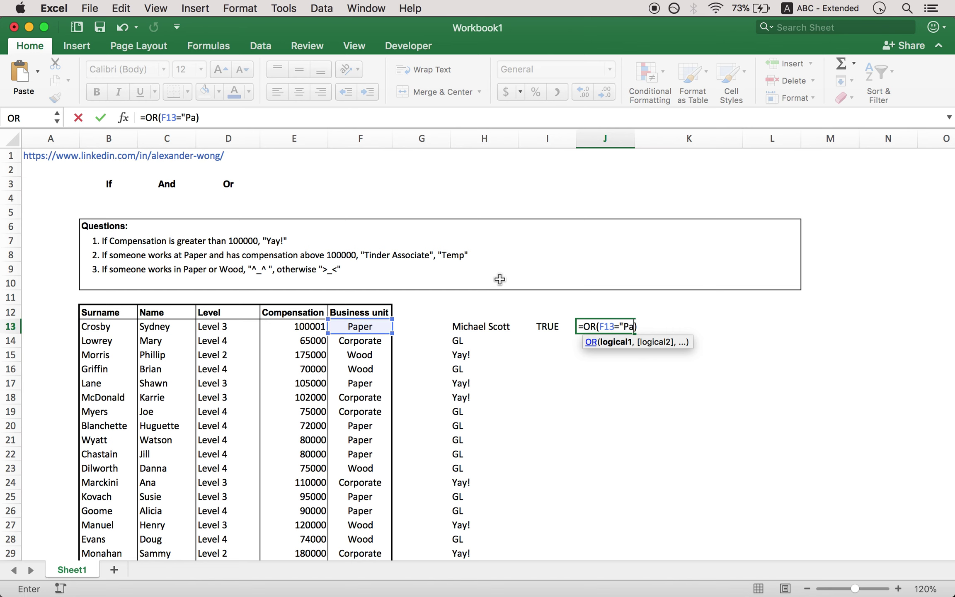
type("\",")
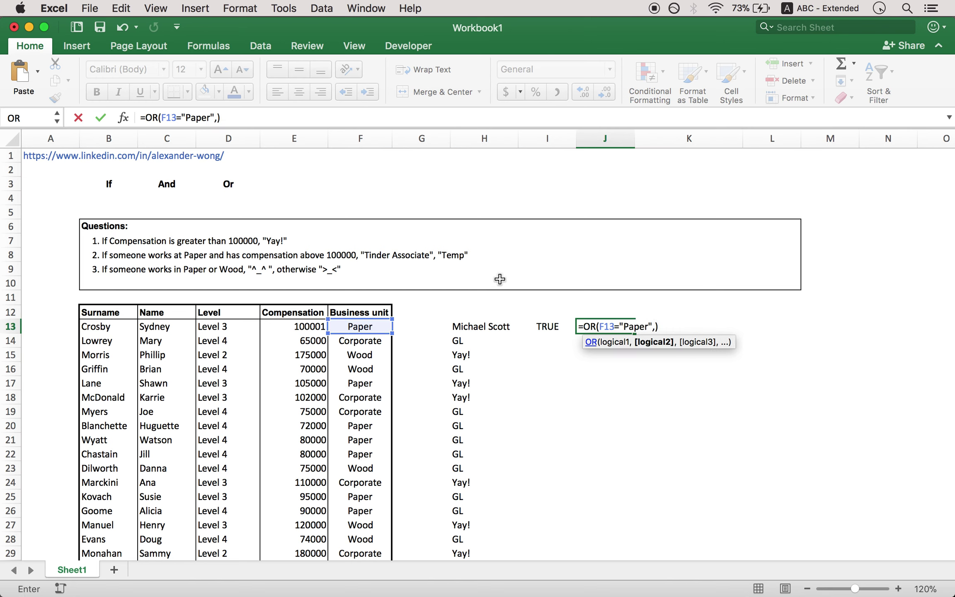
type("F13=\"W")
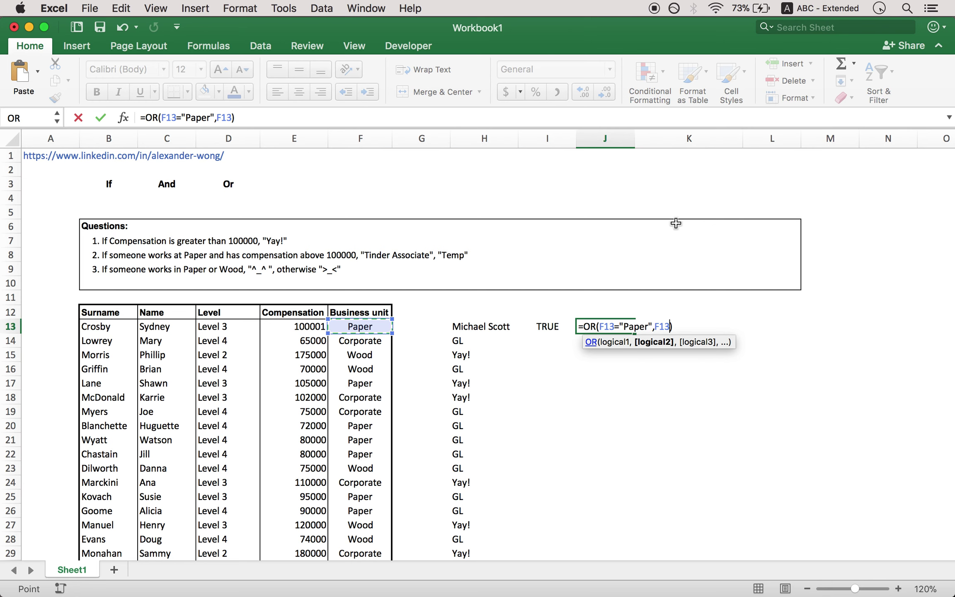
type("ood")
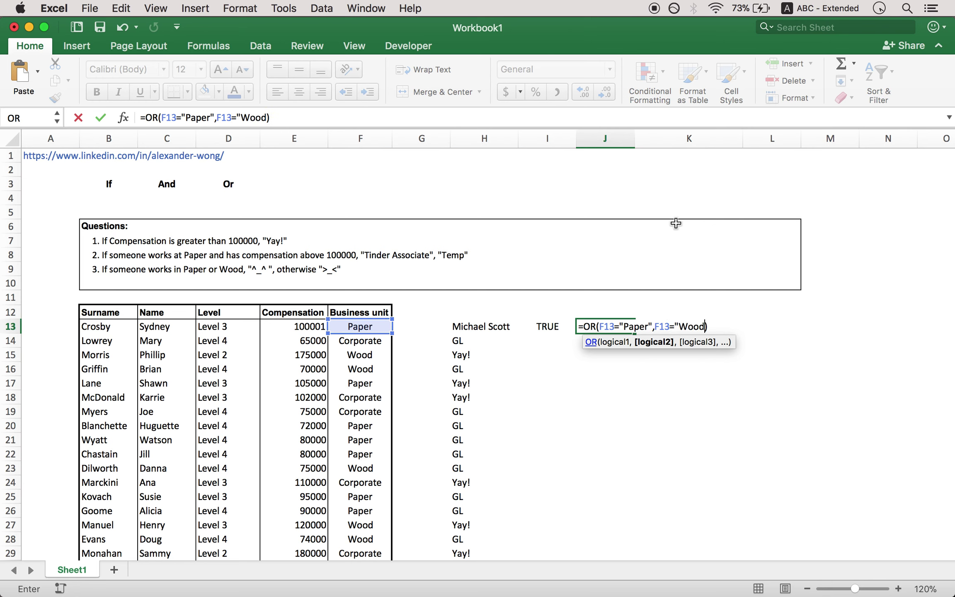
type("\"")
key("Return")
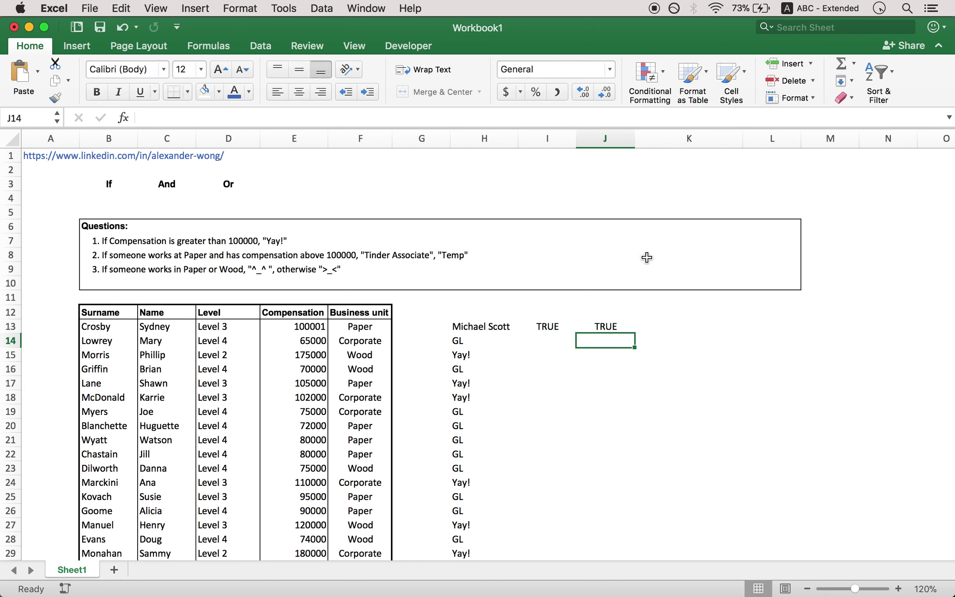
left_click(604, 323)
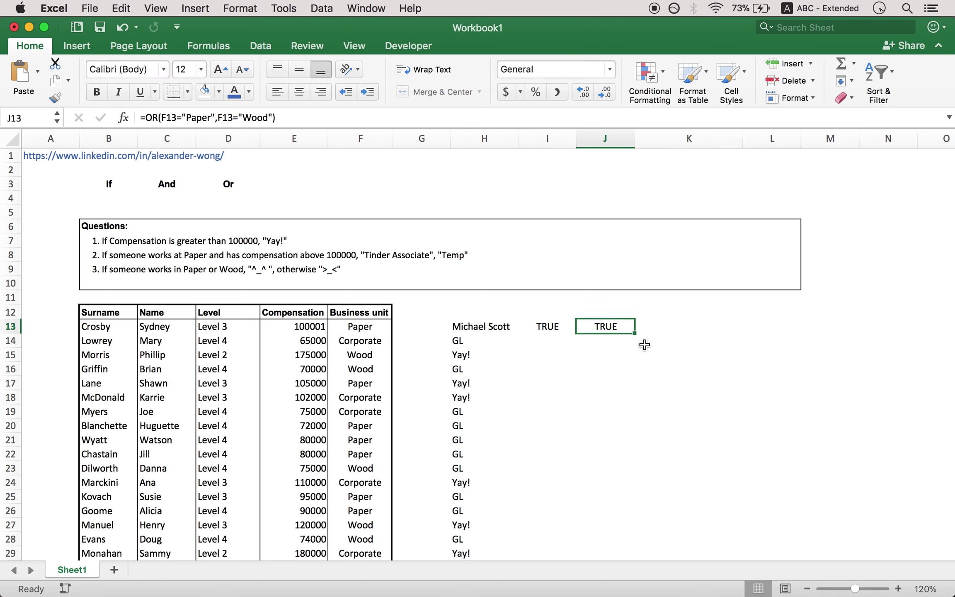
Replace the H13 formula with an IF whose OR test checks whether F13 equals "Paper" or "Wood"
left_click(474, 329)
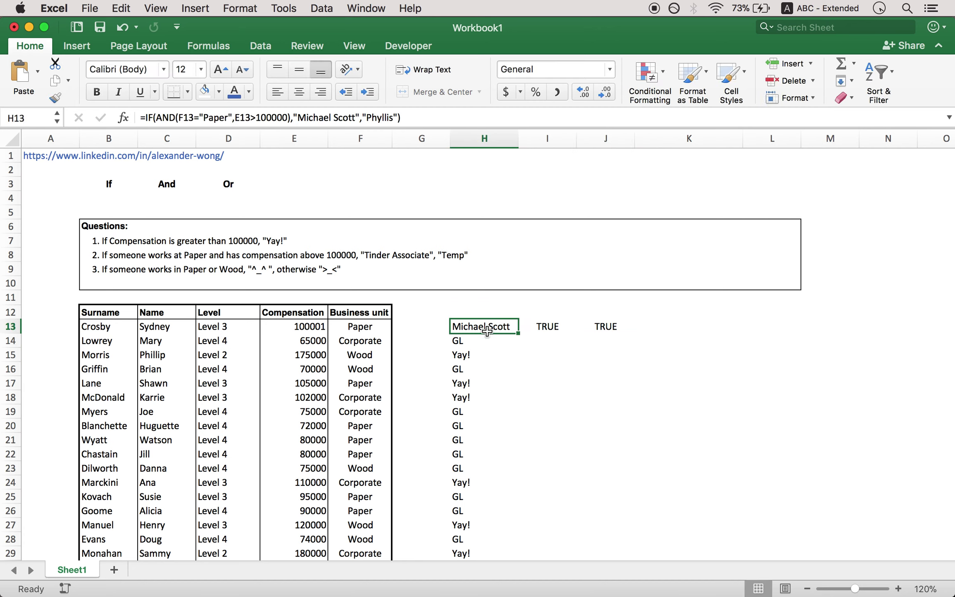
type("=IF(OR()")
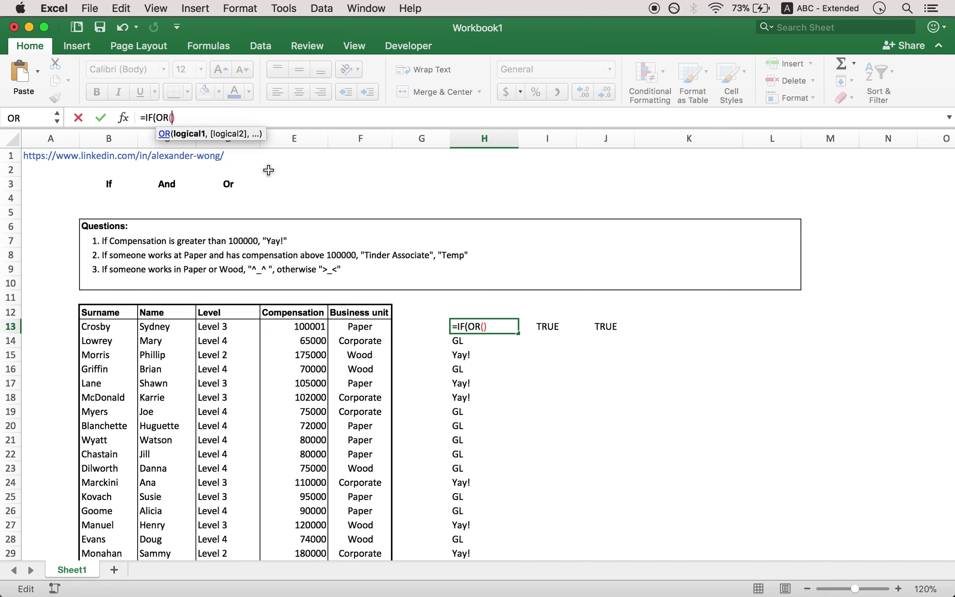
left_click(356, 326)
type("=Paper")
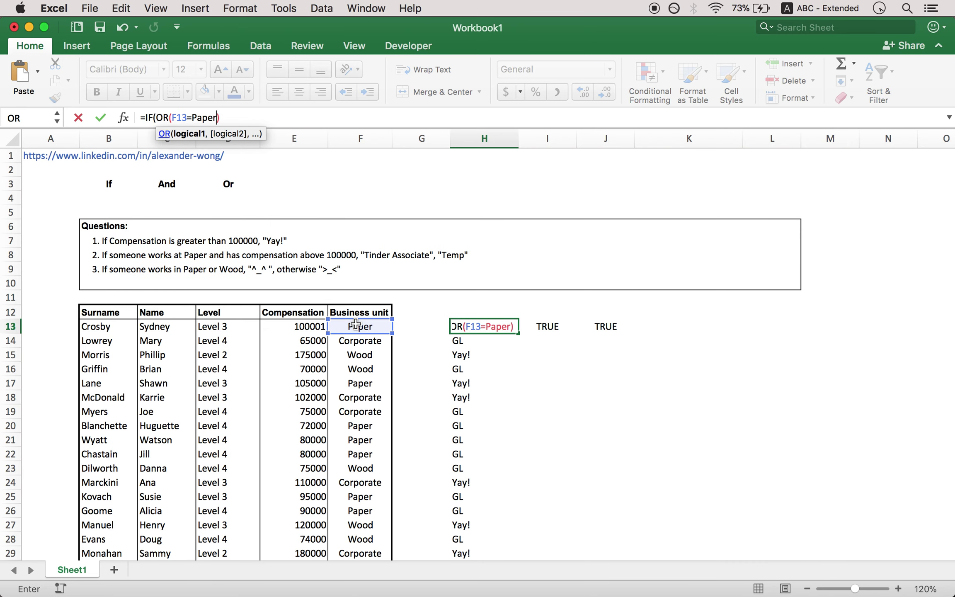
key("BackSpace")
key("BackSpace")
key("BackSpace")
key("BackSpace")
key("BackSpace")
type("\"Paper\",")
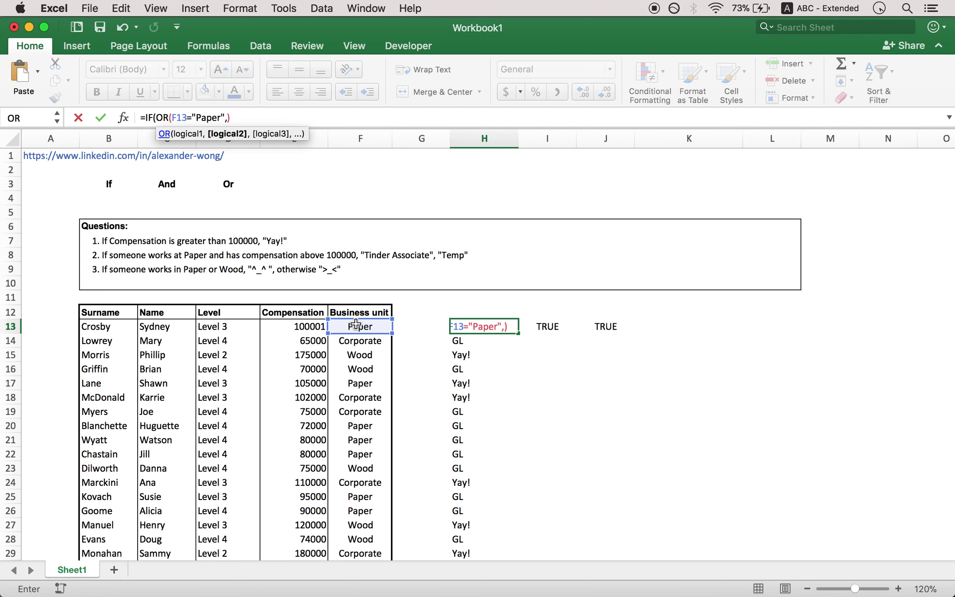
left_click(356, 324)
type("=\"Wood\")")
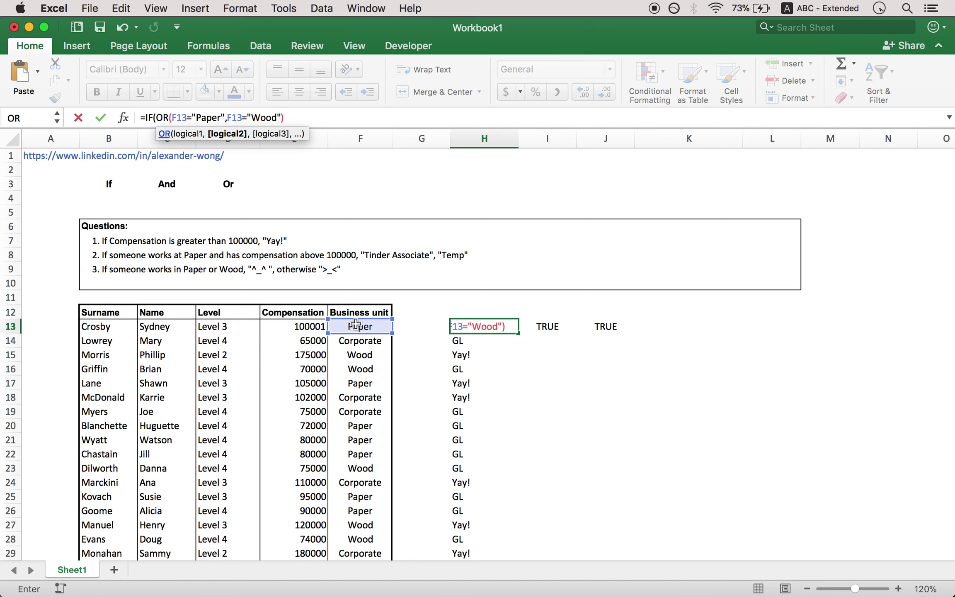
Complete the H13 formula so it returns "^_^" when the OR test is true and ">_<" when false
left_click(344, 118)
type(",")
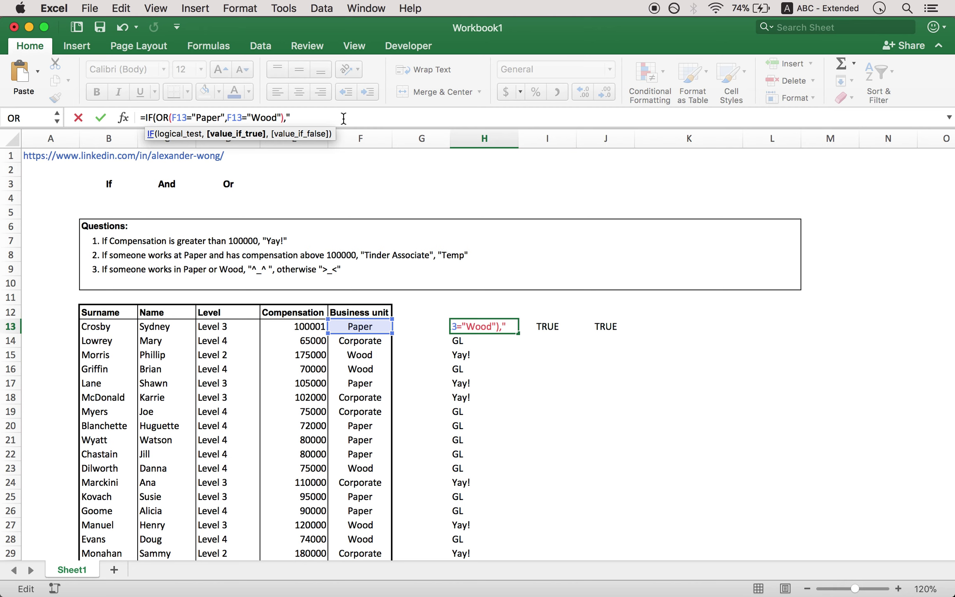
type("^_^\",")
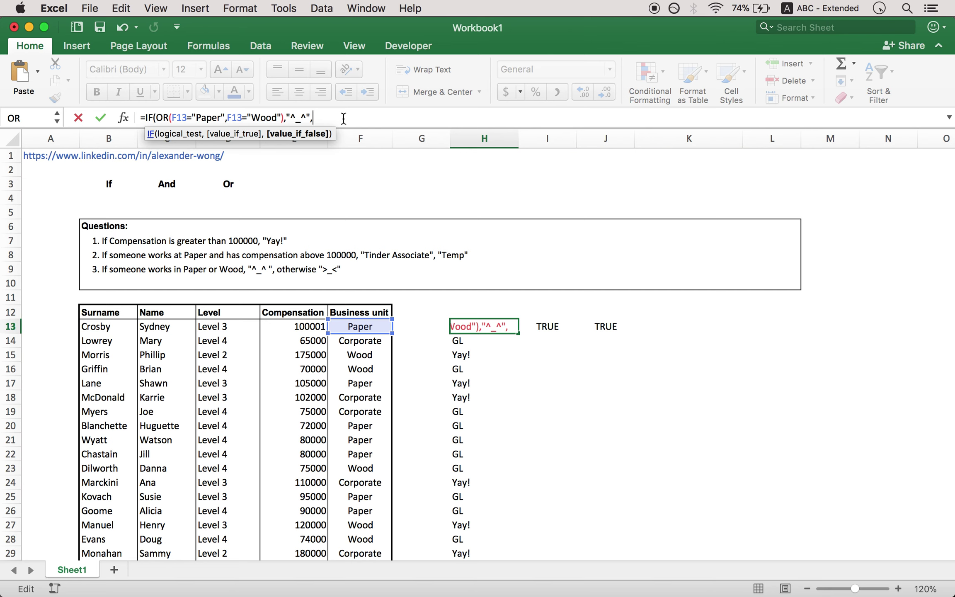
type("\">")
type("_<")
type("\")")
key("Return")
key("Up")
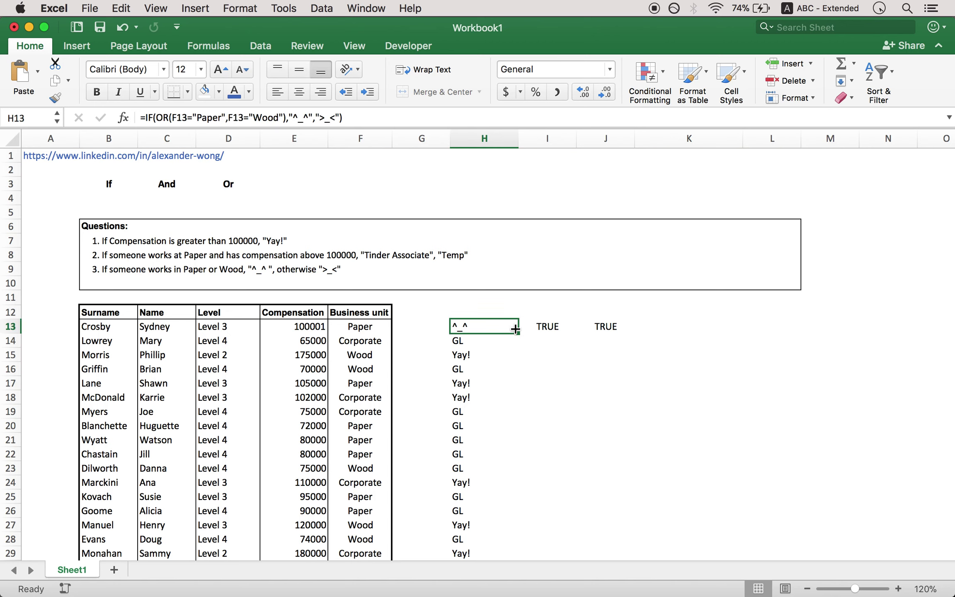